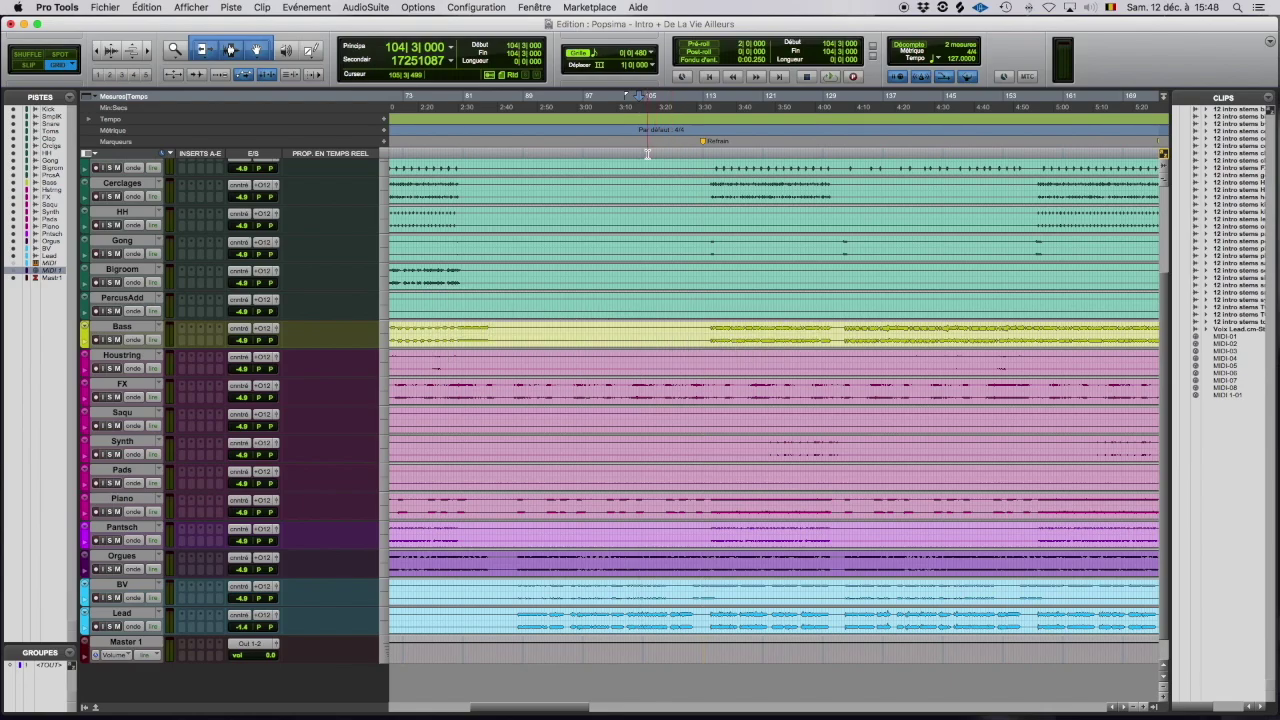
# Play the song from bar 102 into the chorus to hear the lead vocal in the mix
pyautogui.click(624, 153)
pyautogui.press('space')
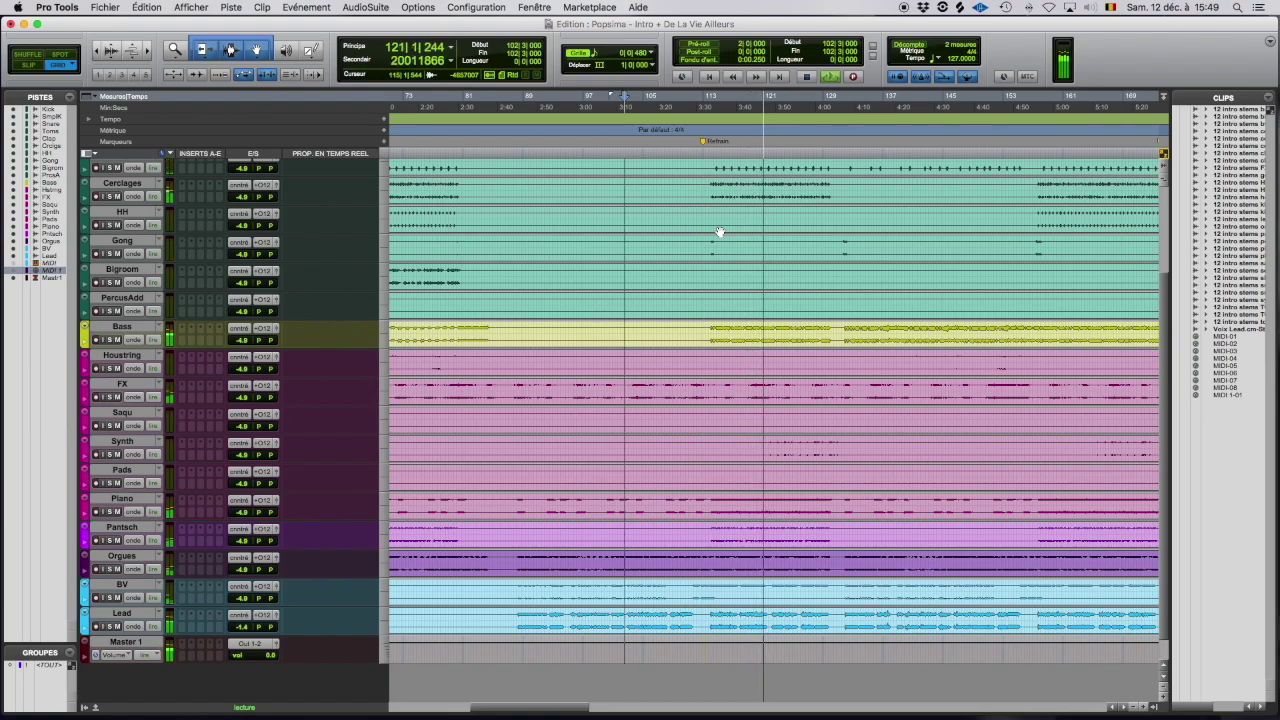
pyautogui.press('space')
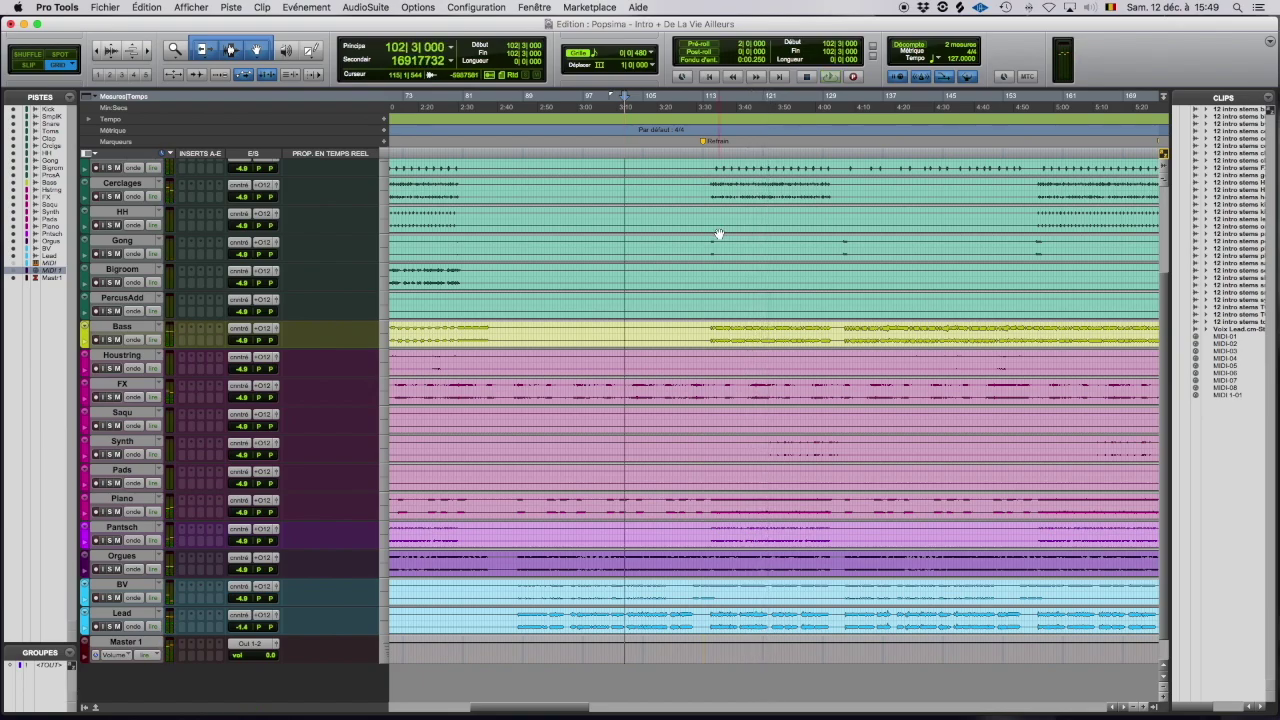
# Select the Lead vocal phrase from bar 113 to 121 and create one stereo instrument track in ticks
pyautogui.moveTo(704, 614); pyautogui.dragTo(769, 615)
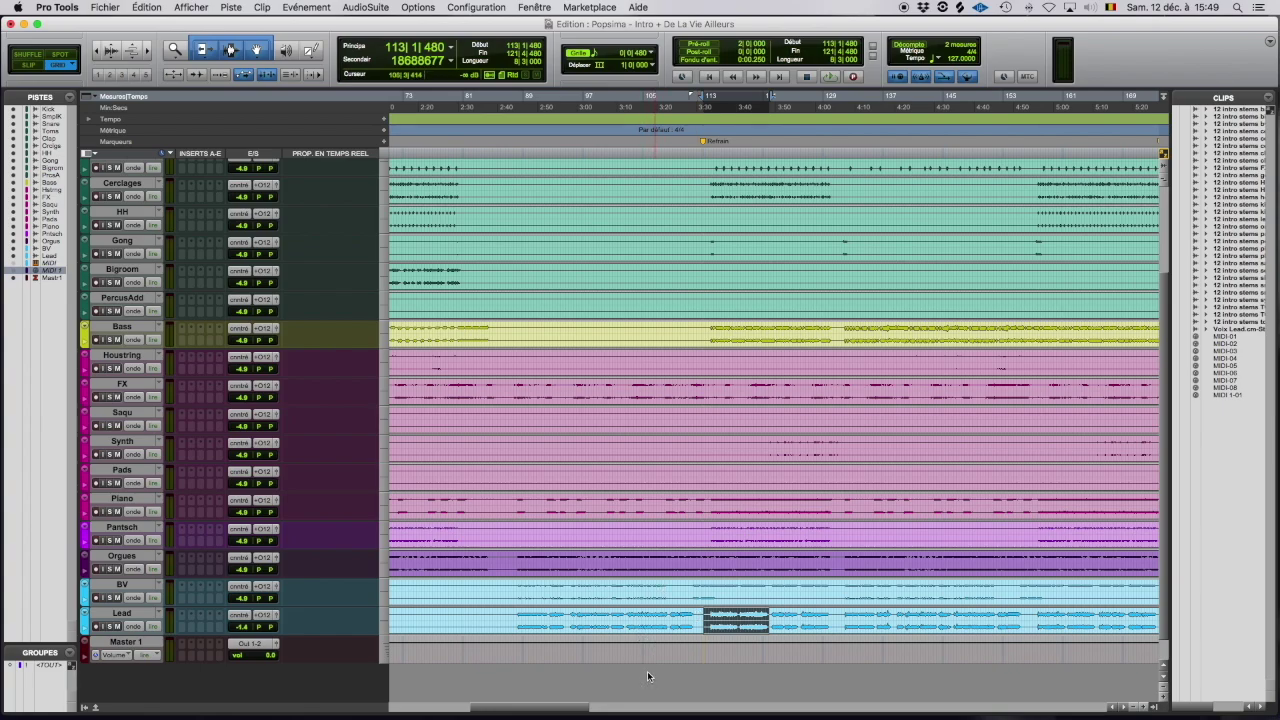
pyautogui.press('super+shift+n')
pyautogui.press('super+Down')
pyautogui.press('super+Down')
pyautogui.press('super+Down')
pyautogui.press('super+Down')
pyautogui.press('super+Down')
pyautogui.press('super+Down')
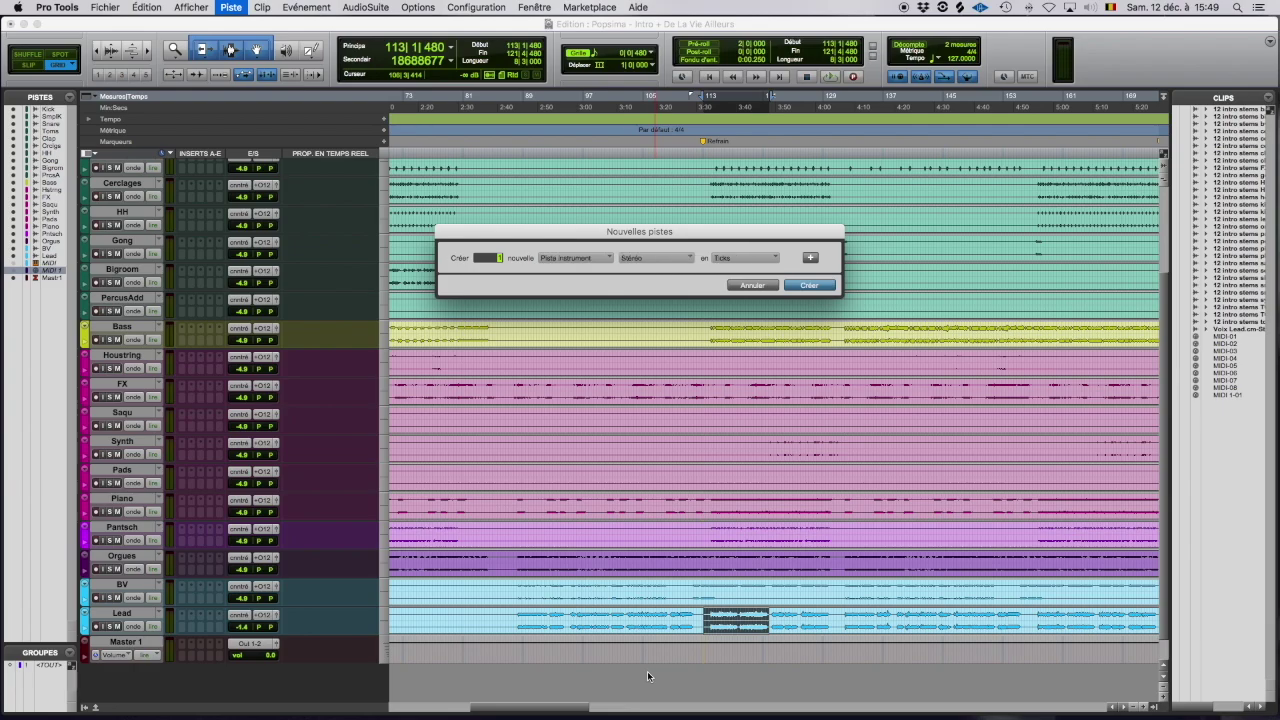
pyautogui.press('Return')
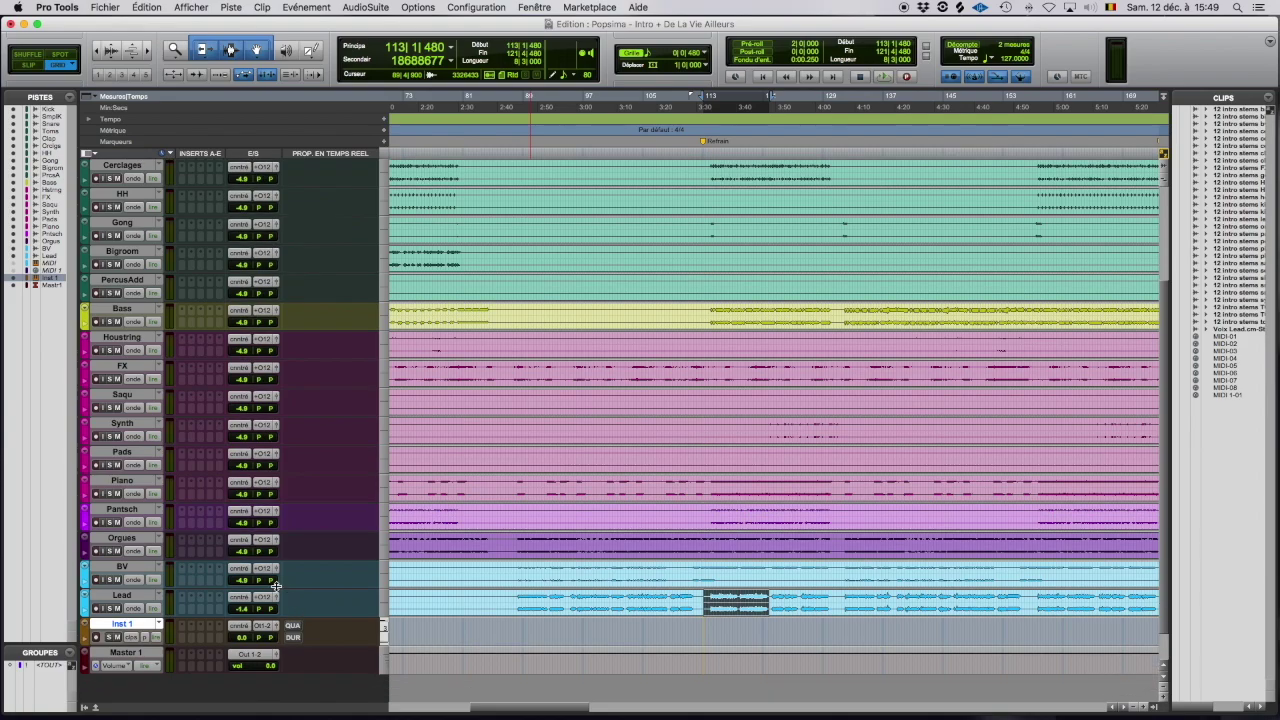
# Insert the stereo Morphoder modulation plug-in in the first insert slot of the Inst 1 track
pyautogui.click(186, 632)
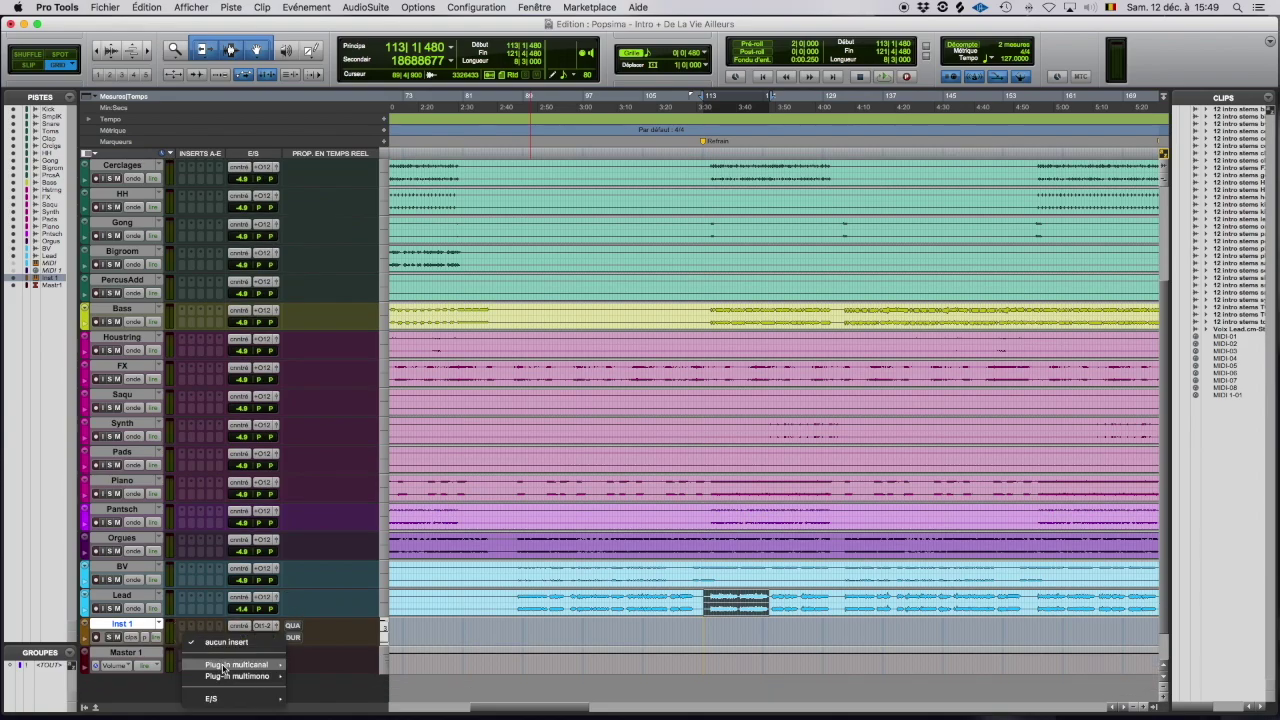
pyautogui.moveTo(258, 668)
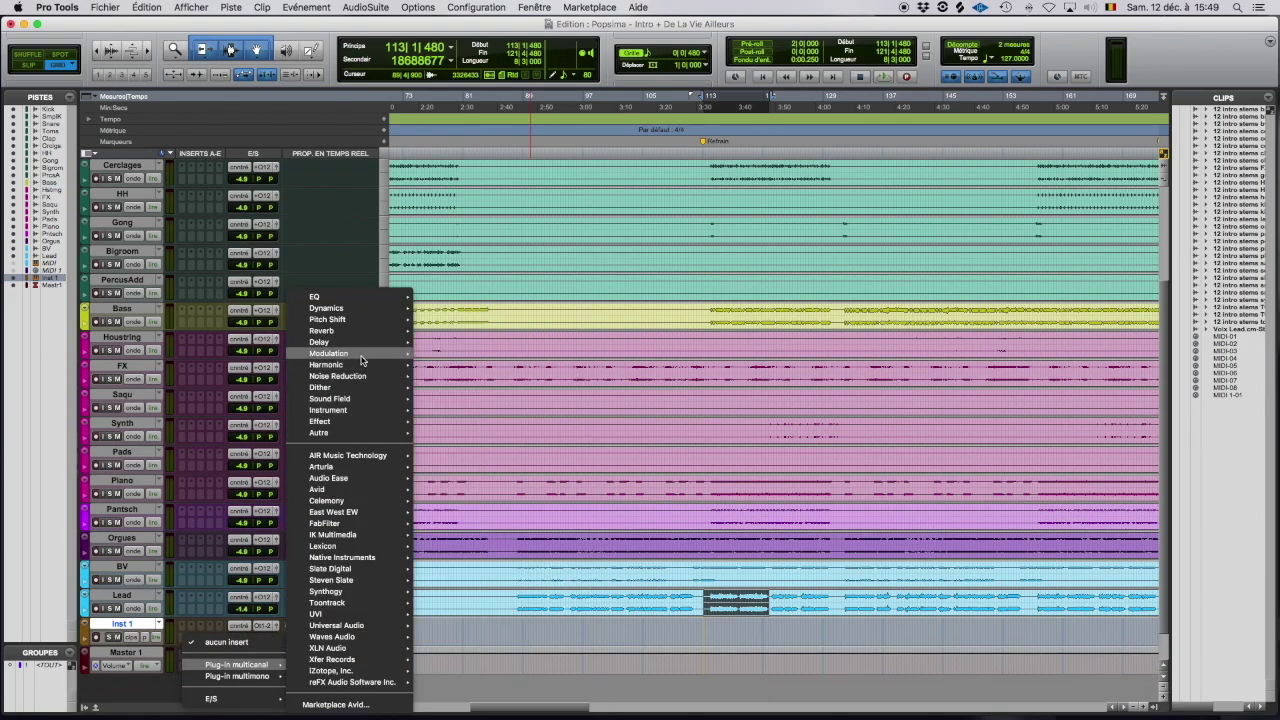
pyautogui.moveTo(355, 363)
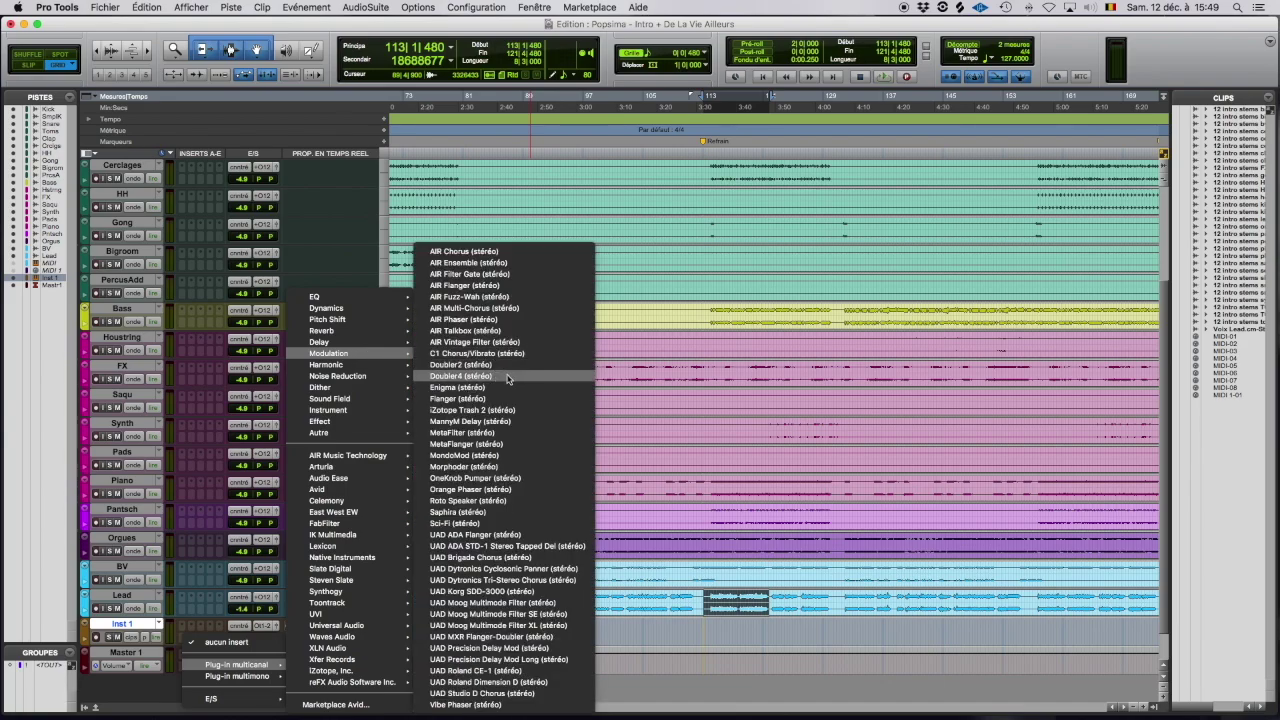
pyautogui.click(502, 466)
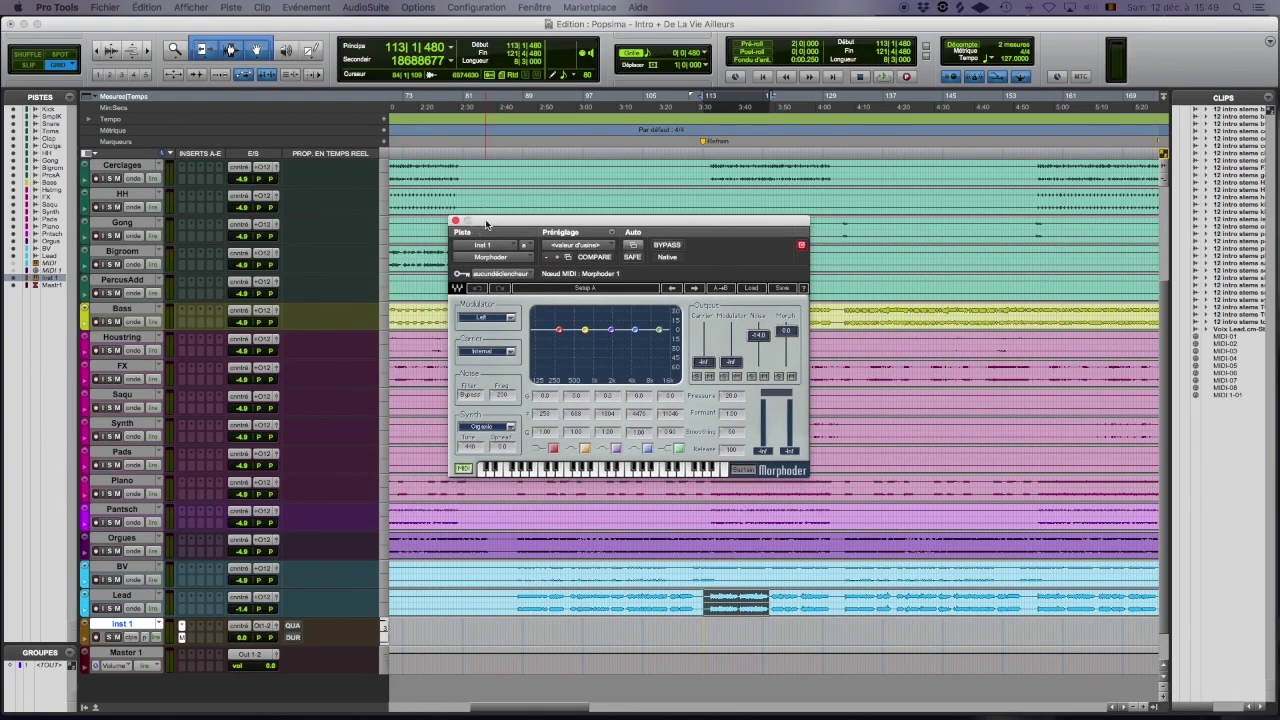
# Enlarge the Lead and Inst 1 tracks and show the Sends A-E column in the Edit window
pyautogui.moveTo(130, 645); pyautogui.dragTo(132, 669)
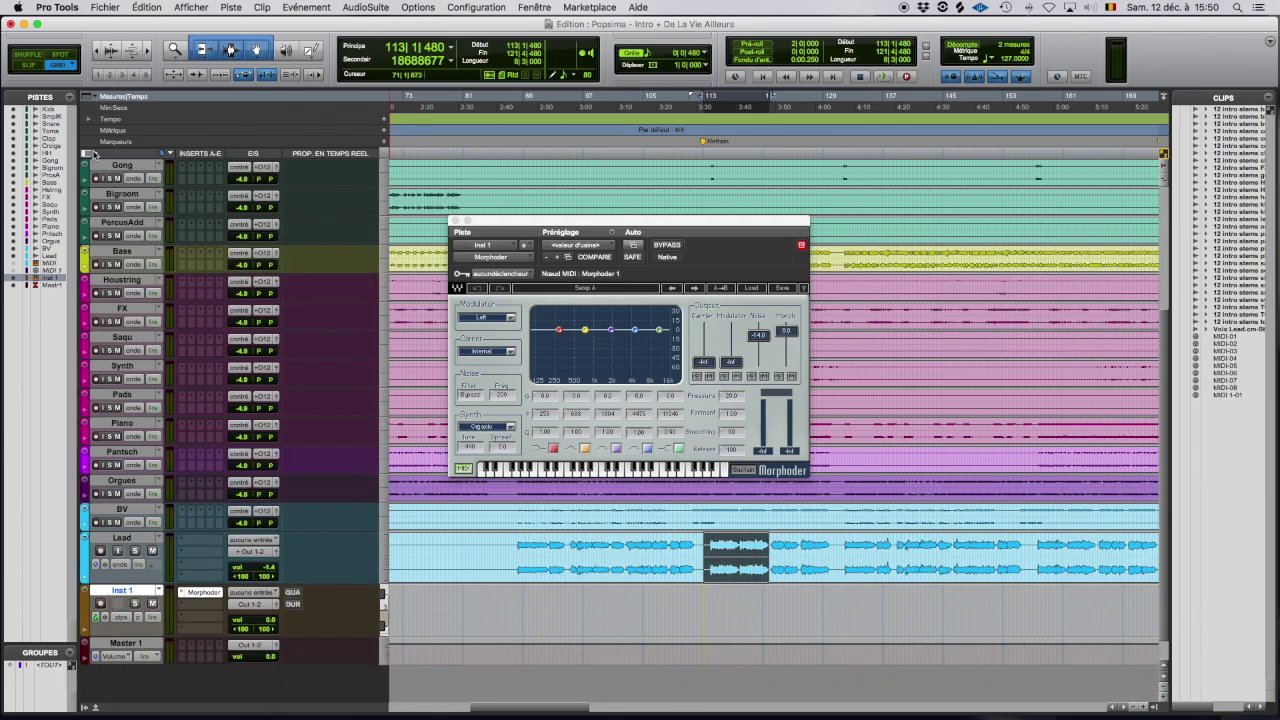
pyautogui.click(87, 154)
pyautogui.click(135, 216)
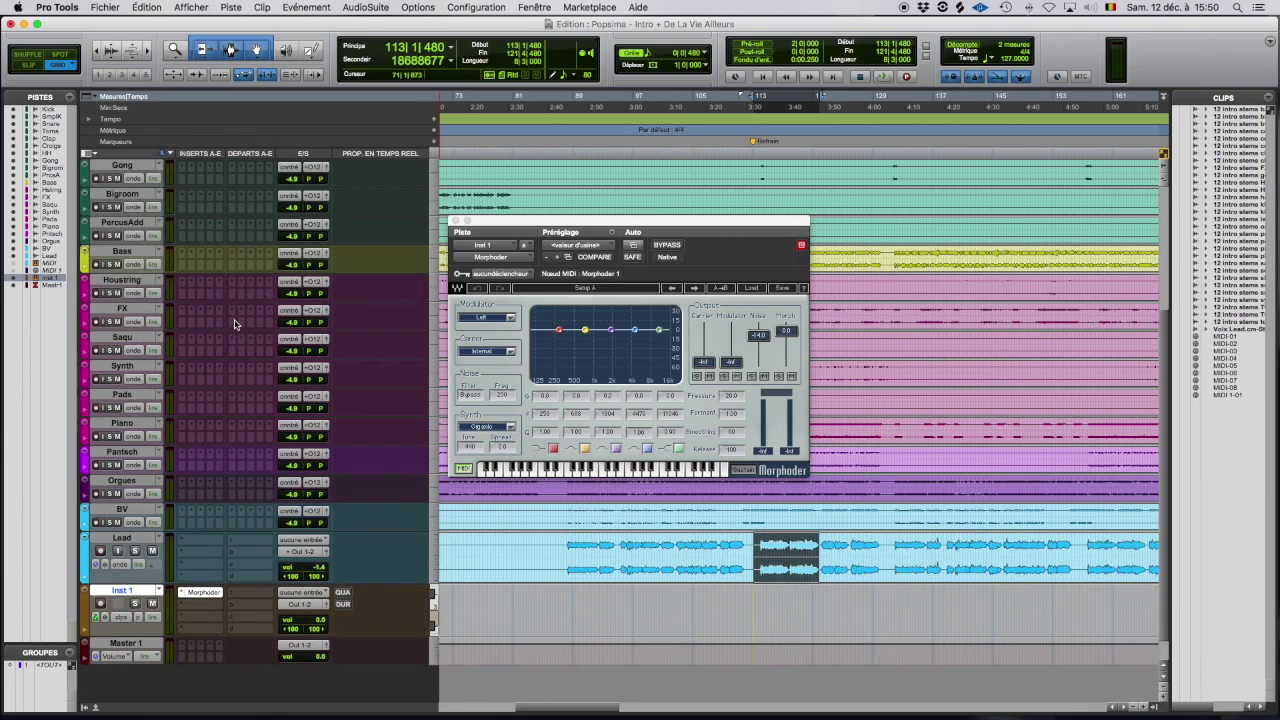
# Move the Morphoder window clear of the track columns and rename the Inst 1 track as Vocoder
pyautogui.moveTo(483, 224); pyautogui.dragTo(525, 219)
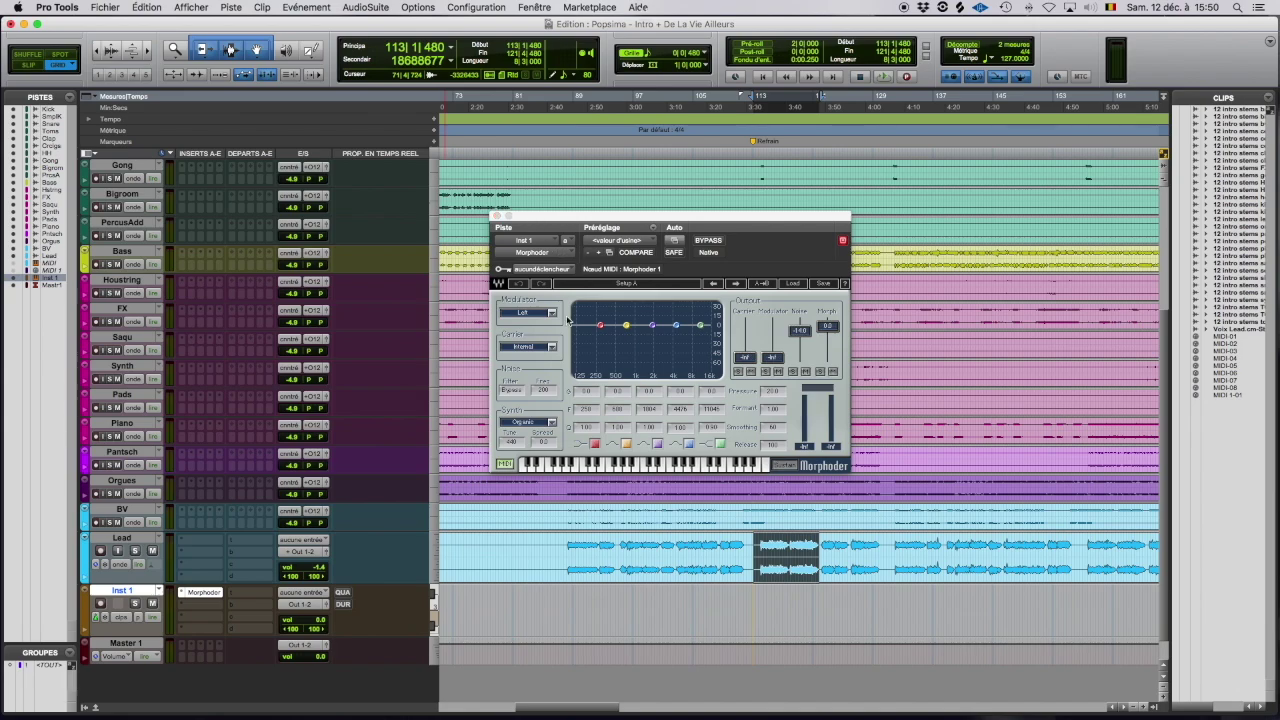
pyautogui.doubleClick(122, 592)
pyautogui.write('Vocoder')
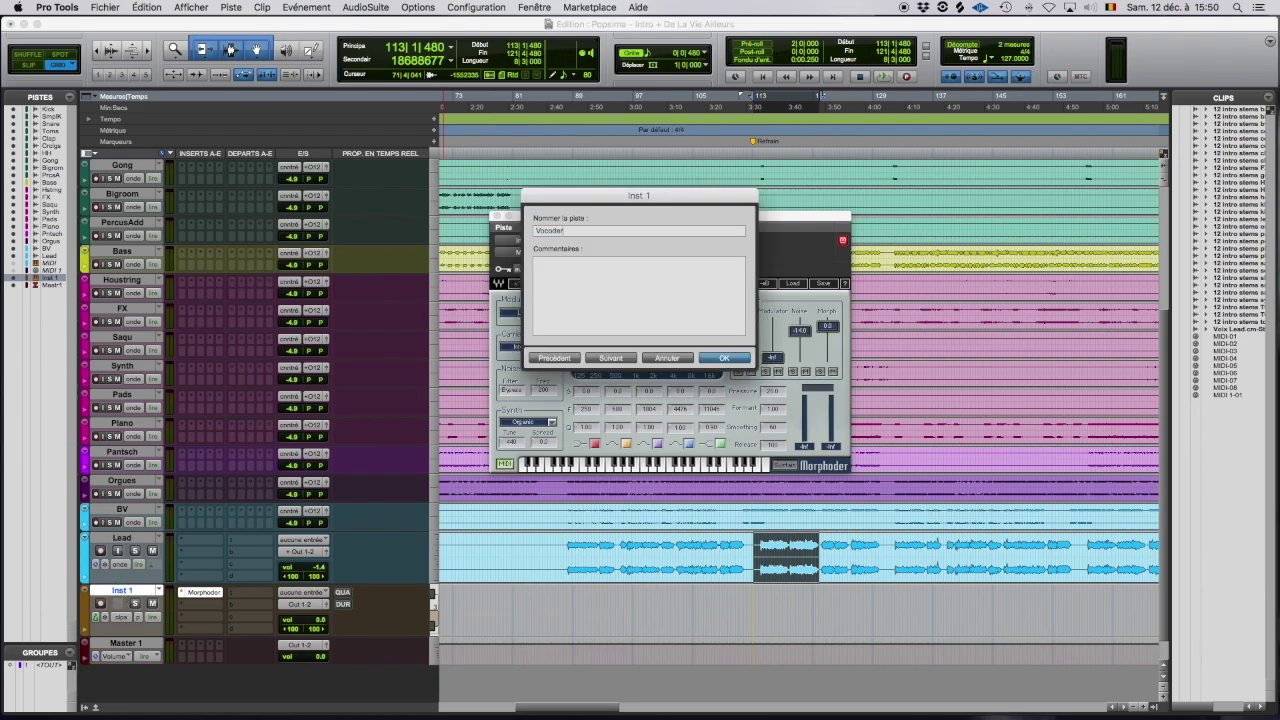
pyautogui.press('Return')
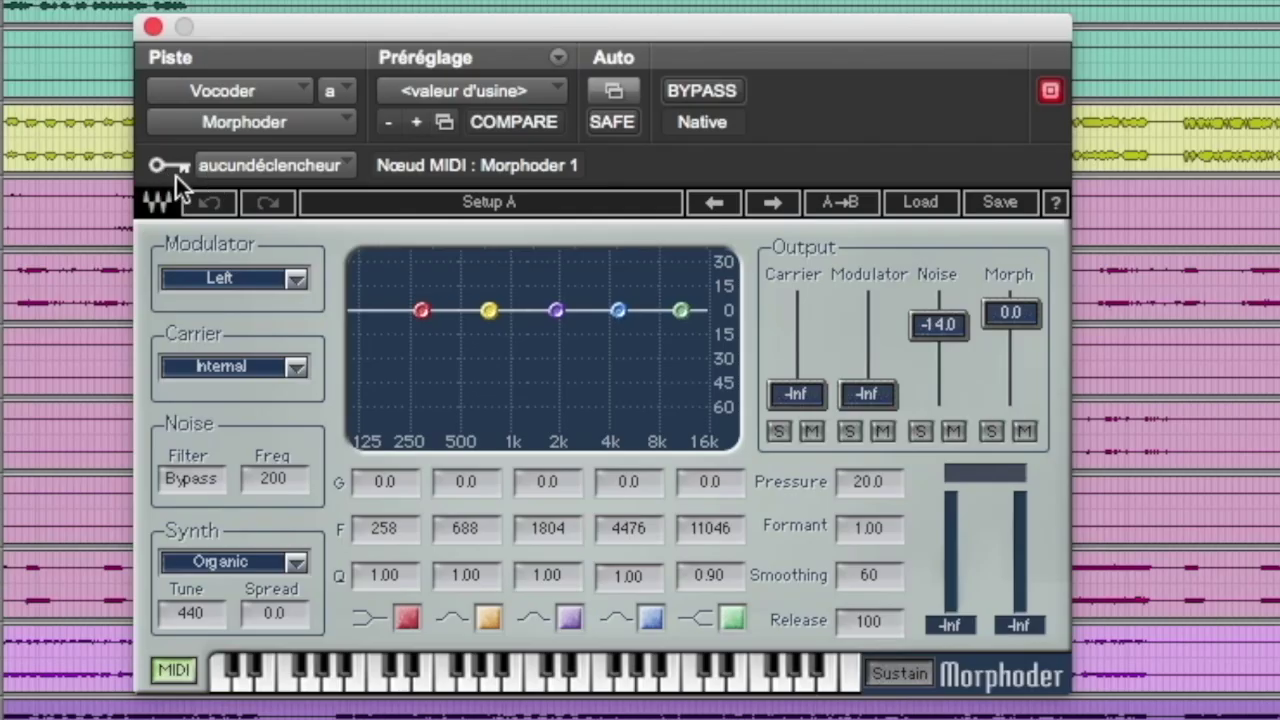
# Set Morphoder's side-chain key input to Bus 7 (Mono)
pyautogui.click(279, 160)
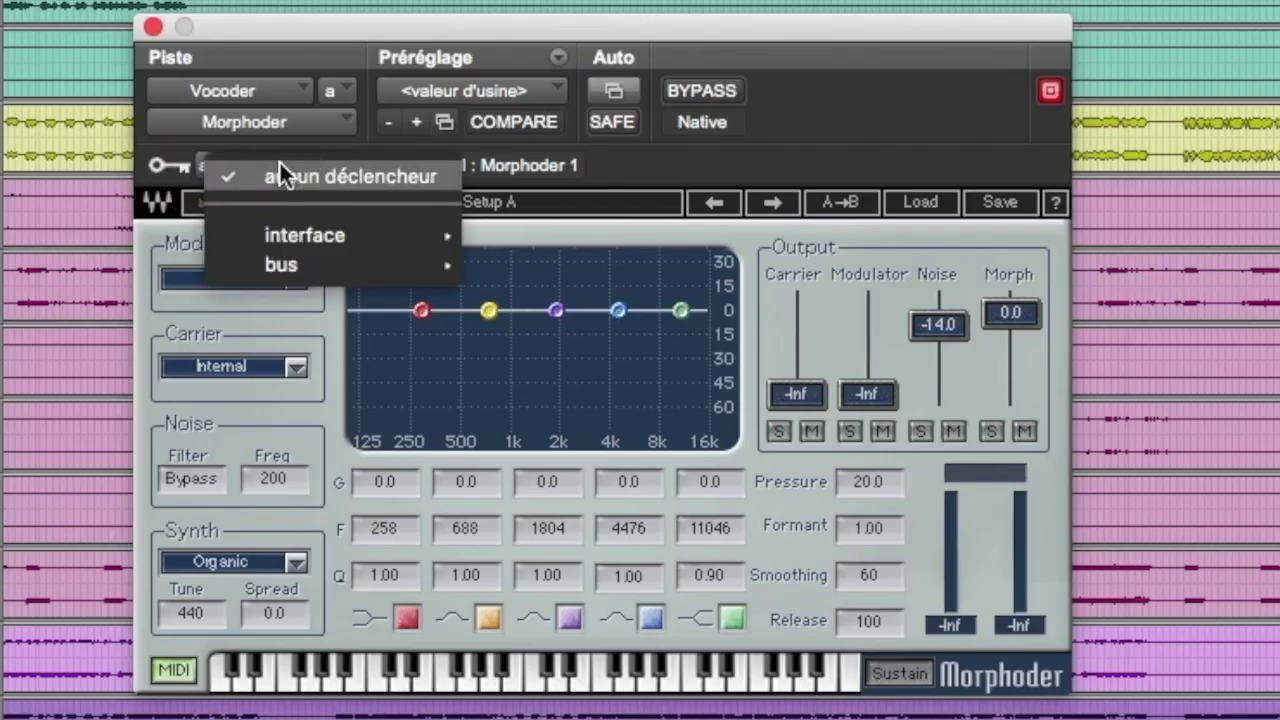
pyautogui.moveTo(384, 268)
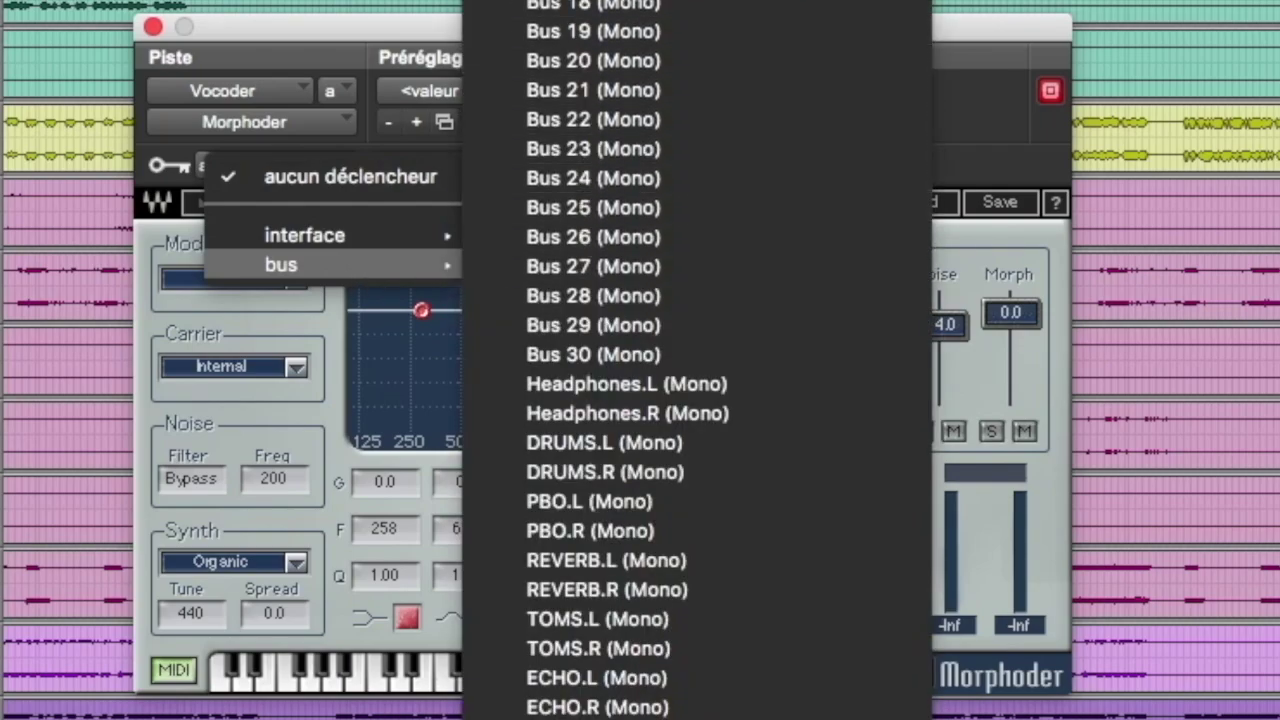
pyautogui.click(593, 2)
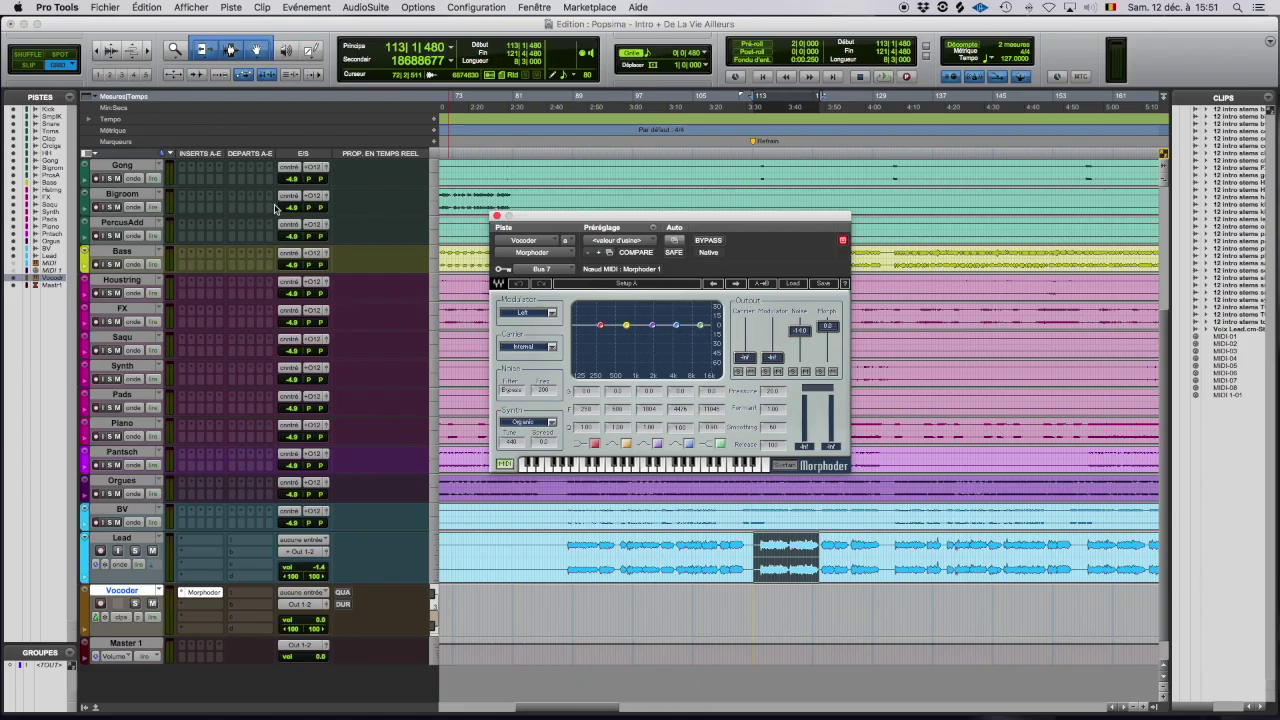
# Add a Bus 7 (Mono) send on the Lead track and raise its level to about +0.7 dB
pyautogui.click(250, 544)
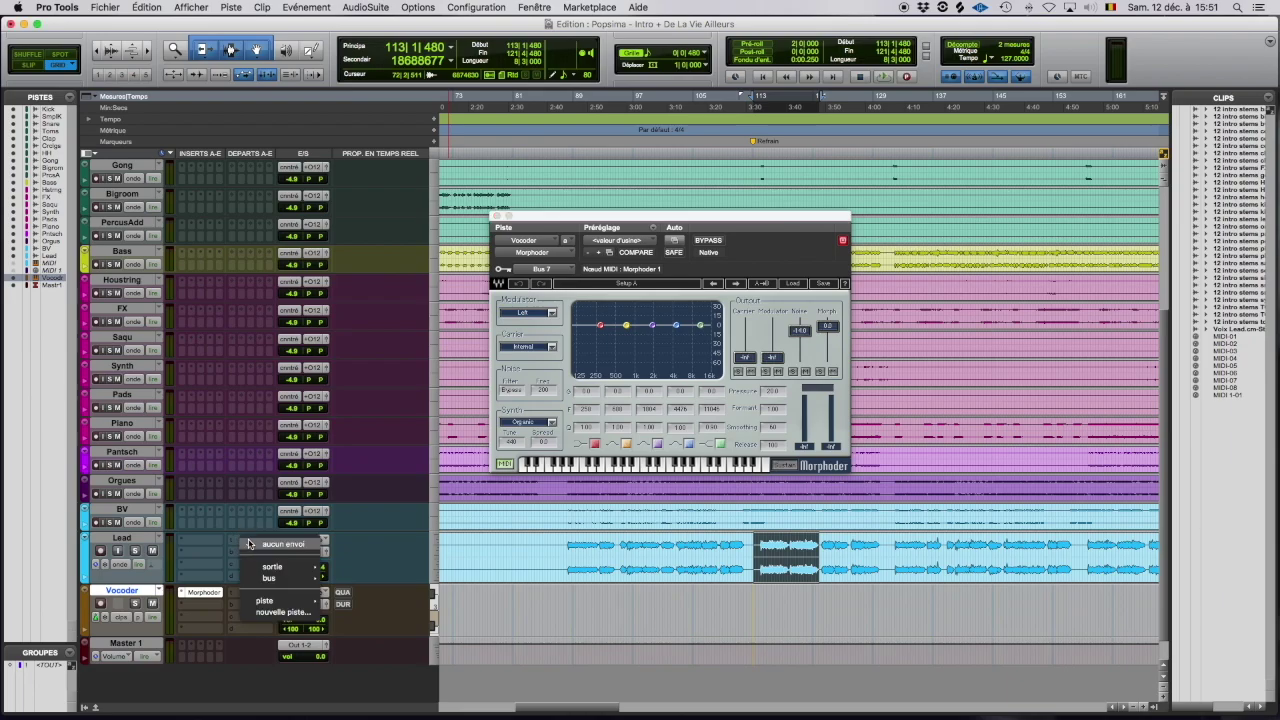
pyautogui.moveTo(268, 578)
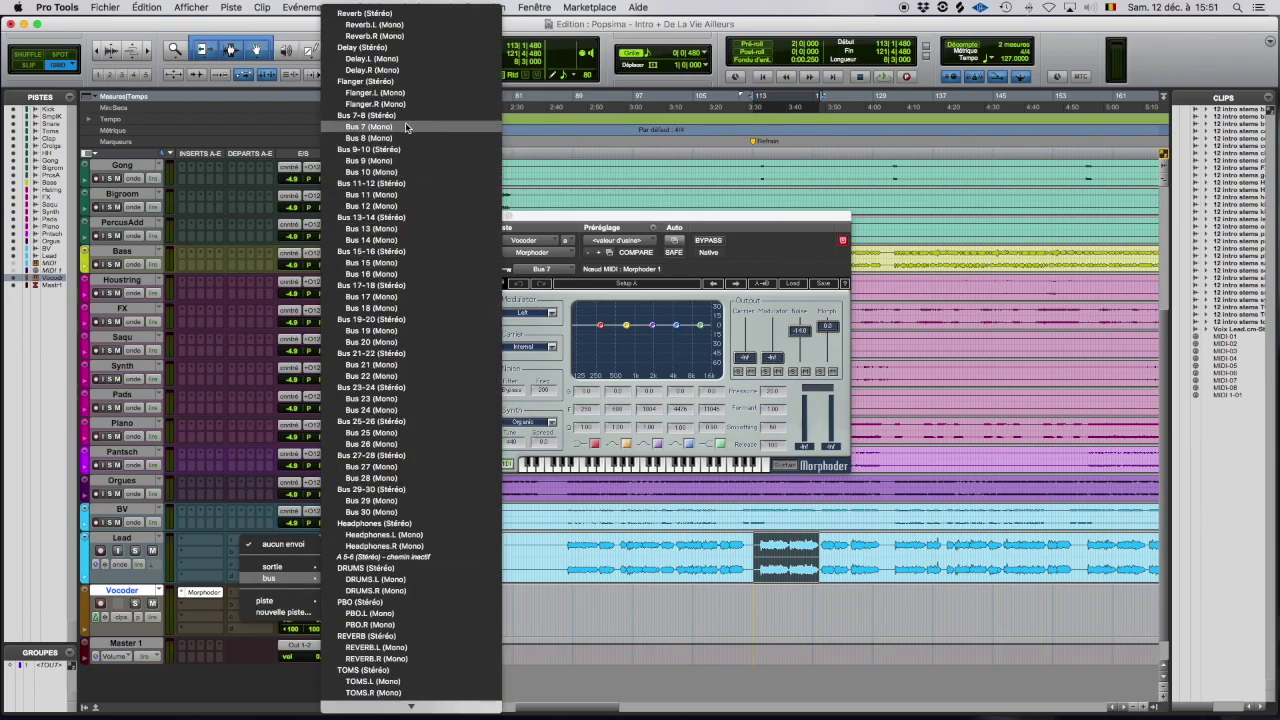
pyautogui.click(404, 130)
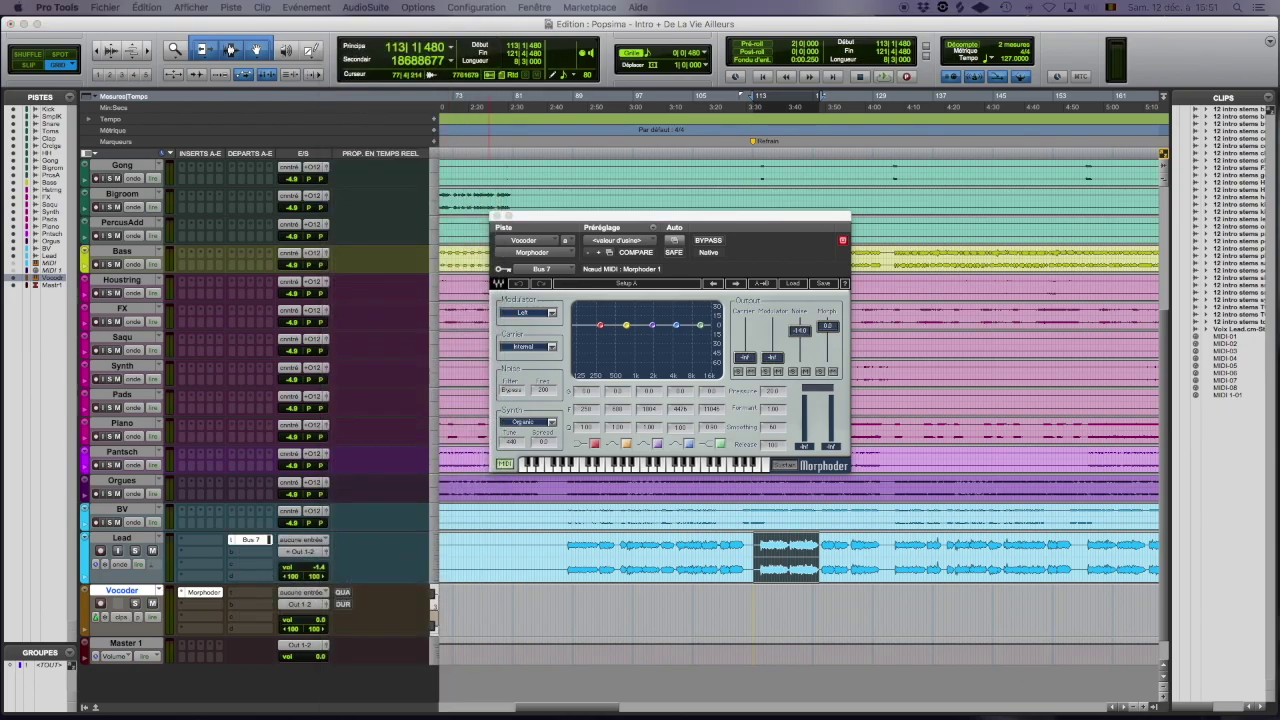
pyautogui.moveTo(1080, 262); pyautogui.dragTo(947, 215)
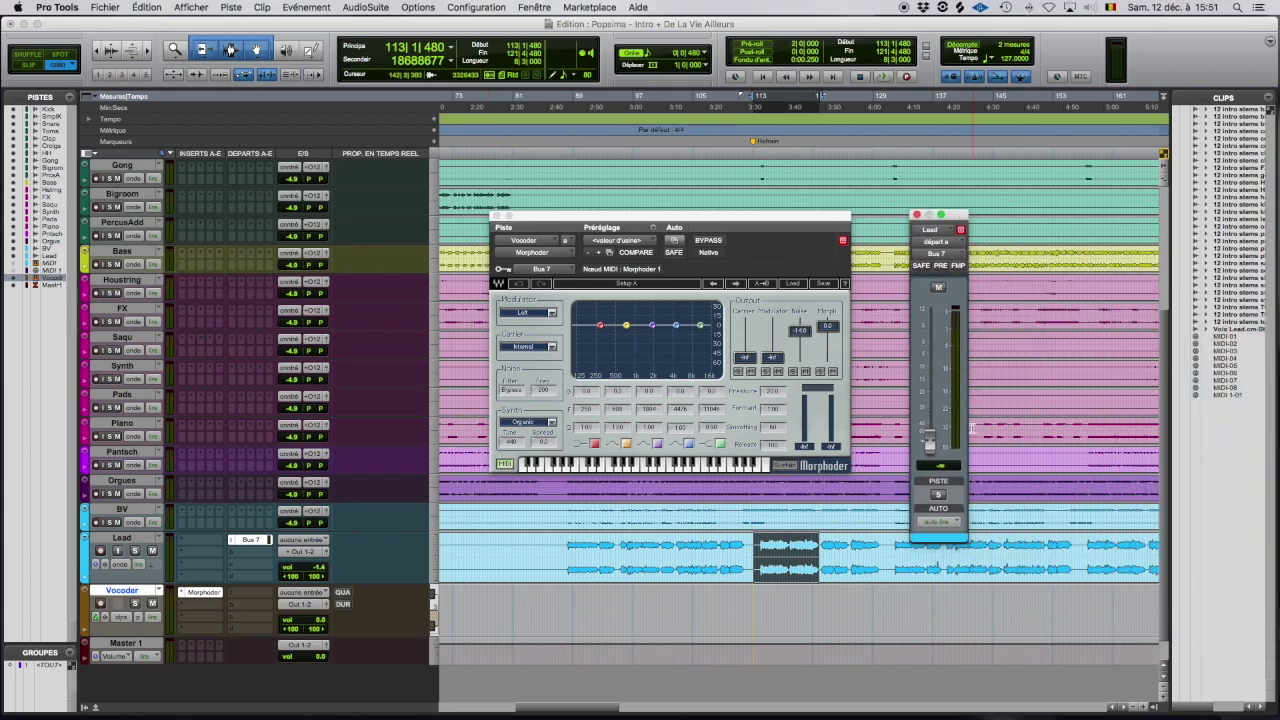
pyautogui.moveTo(929, 445); pyautogui.dragTo(929, 340)
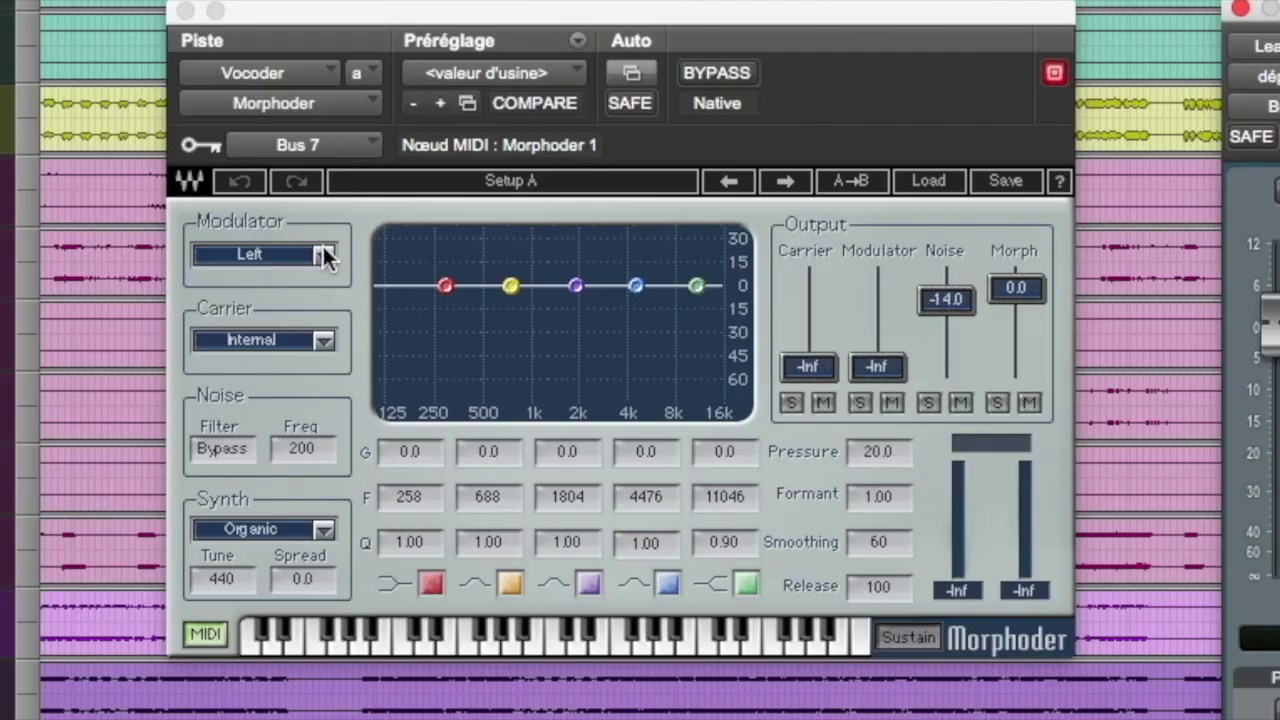
# Set Morphoder's Modulator source to SideChain and play the selected chorus phrase to check the incoming signal
pyautogui.click(551, 313)
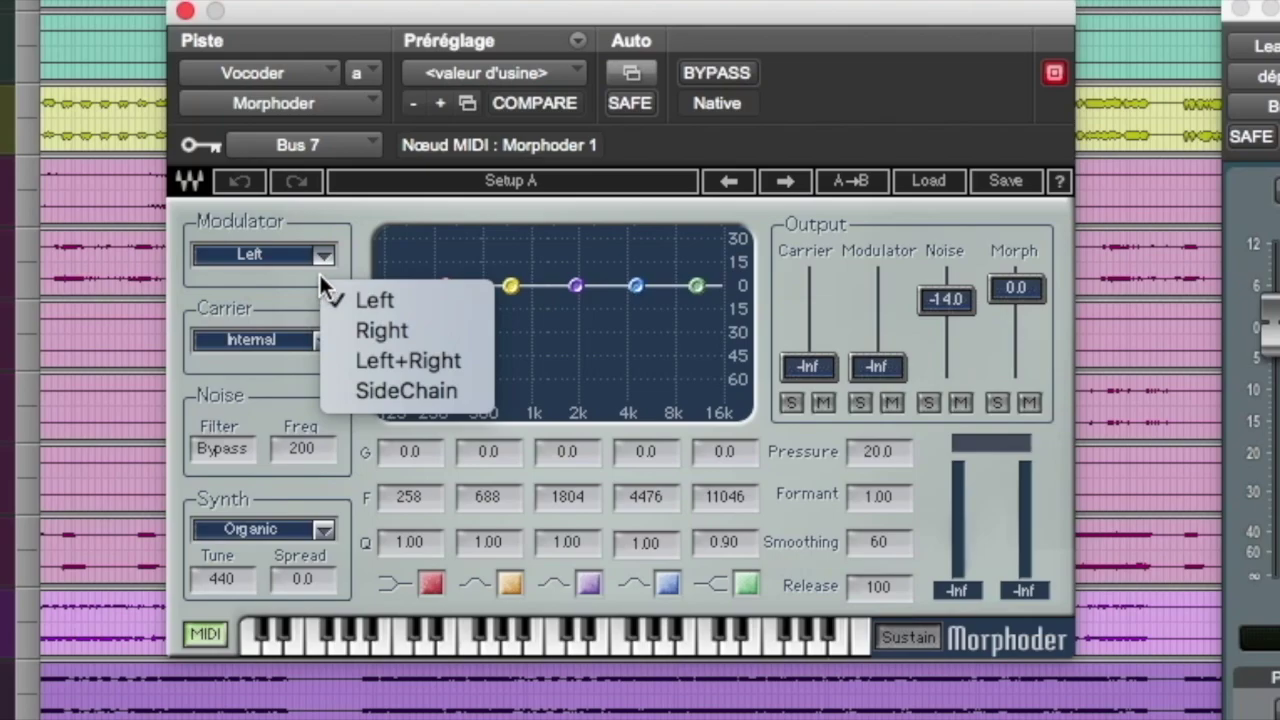
pyautogui.click(400, 390)
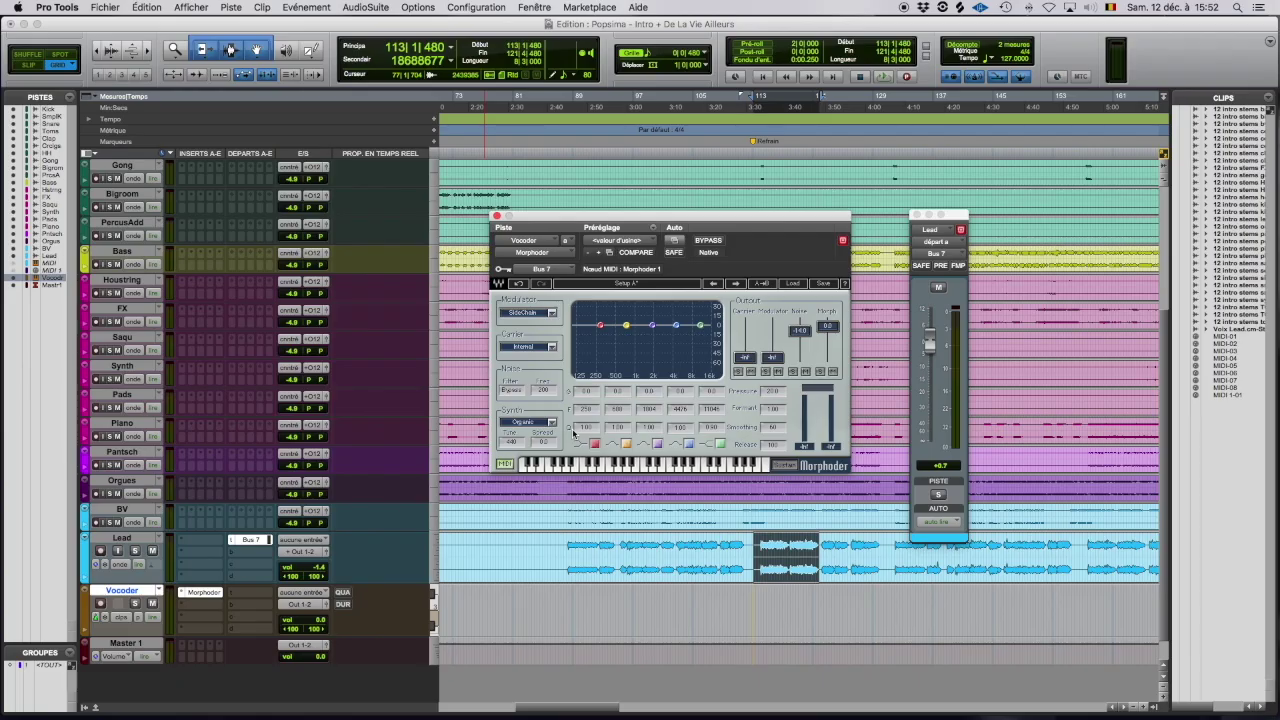
pyautogui.press('space')
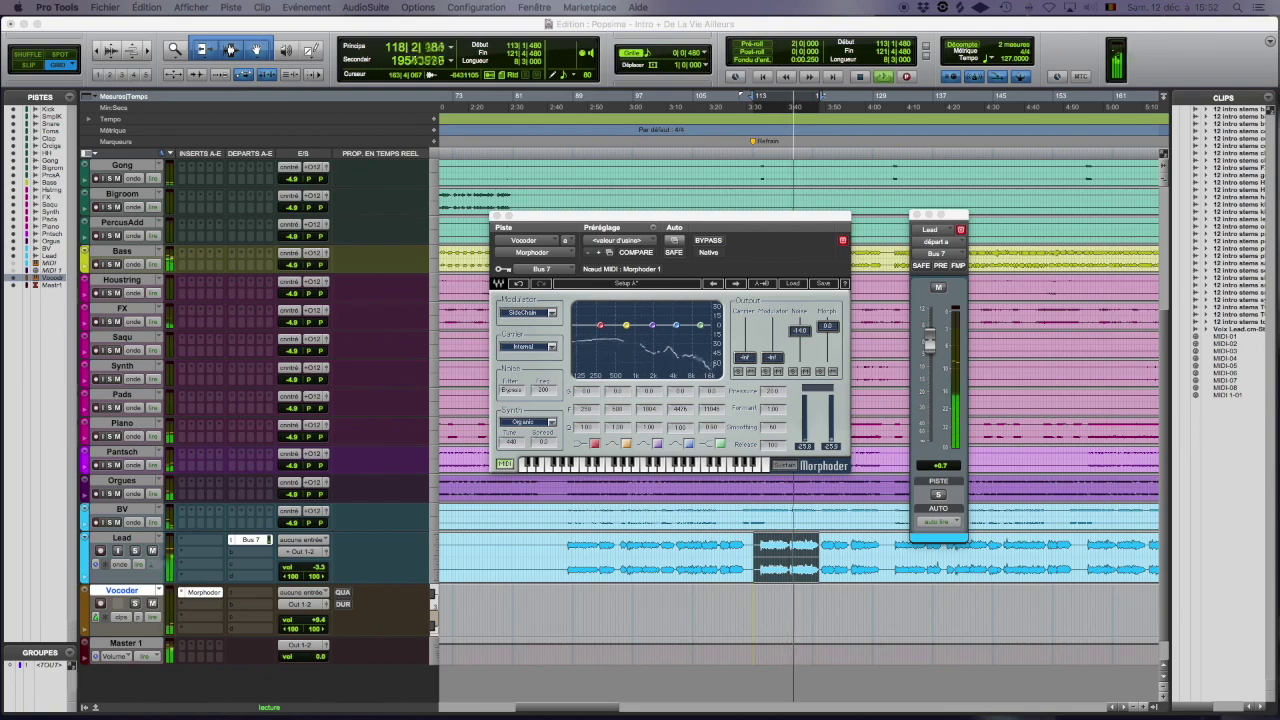
pyautogui.press('space')
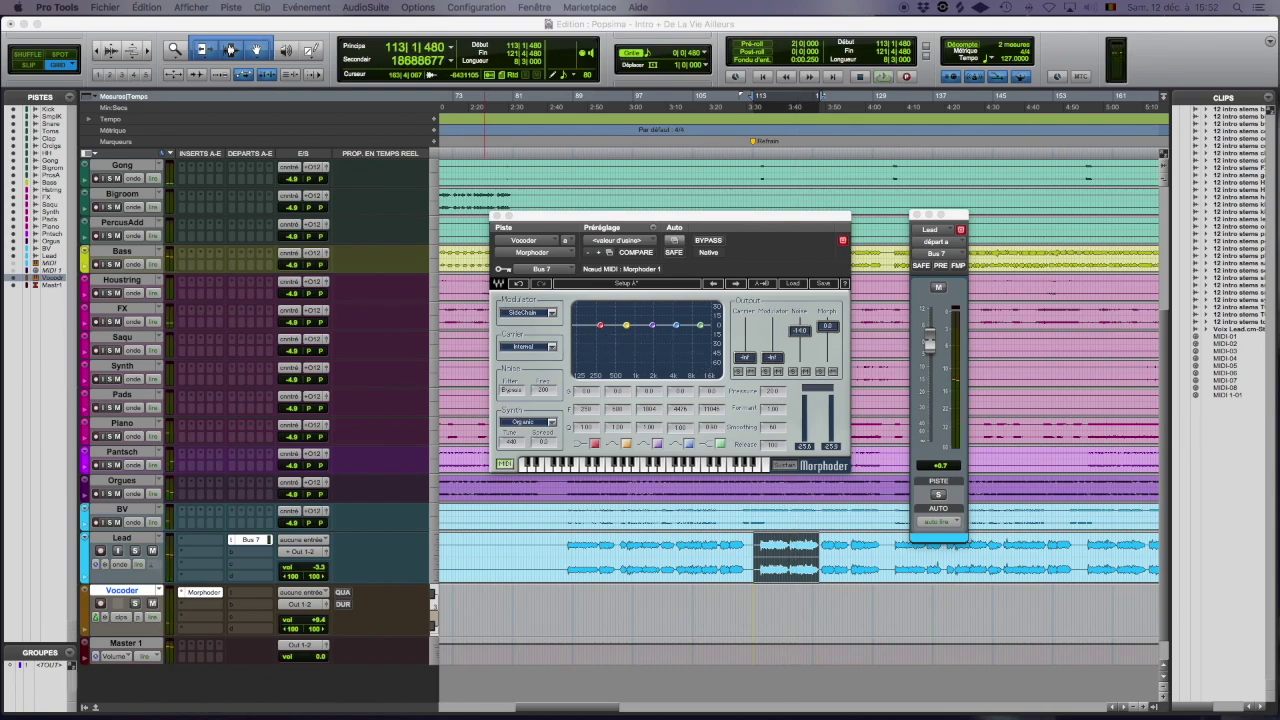
# Switch the Lead track's Bus 7 send to pre-fader, mute the Lead track, and play the phrase with the vocoder alone
pyautogui.click(939, 266)
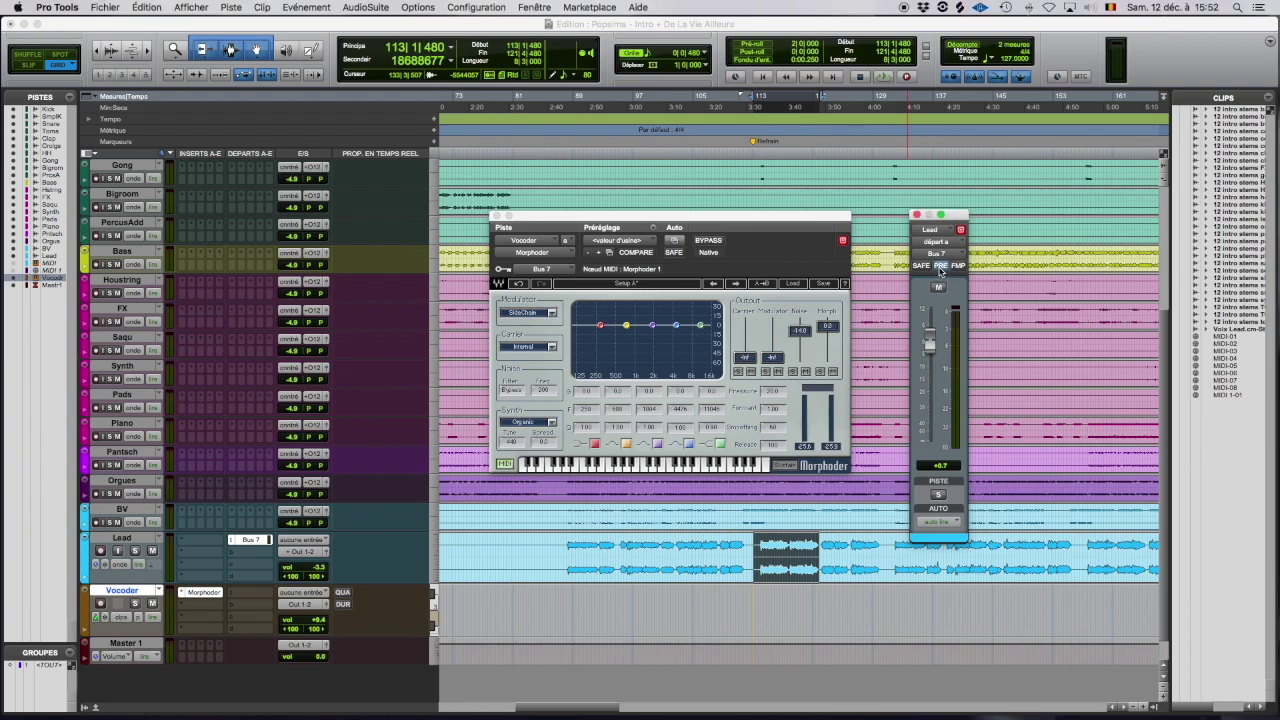
pyautogui.click(152, 551)
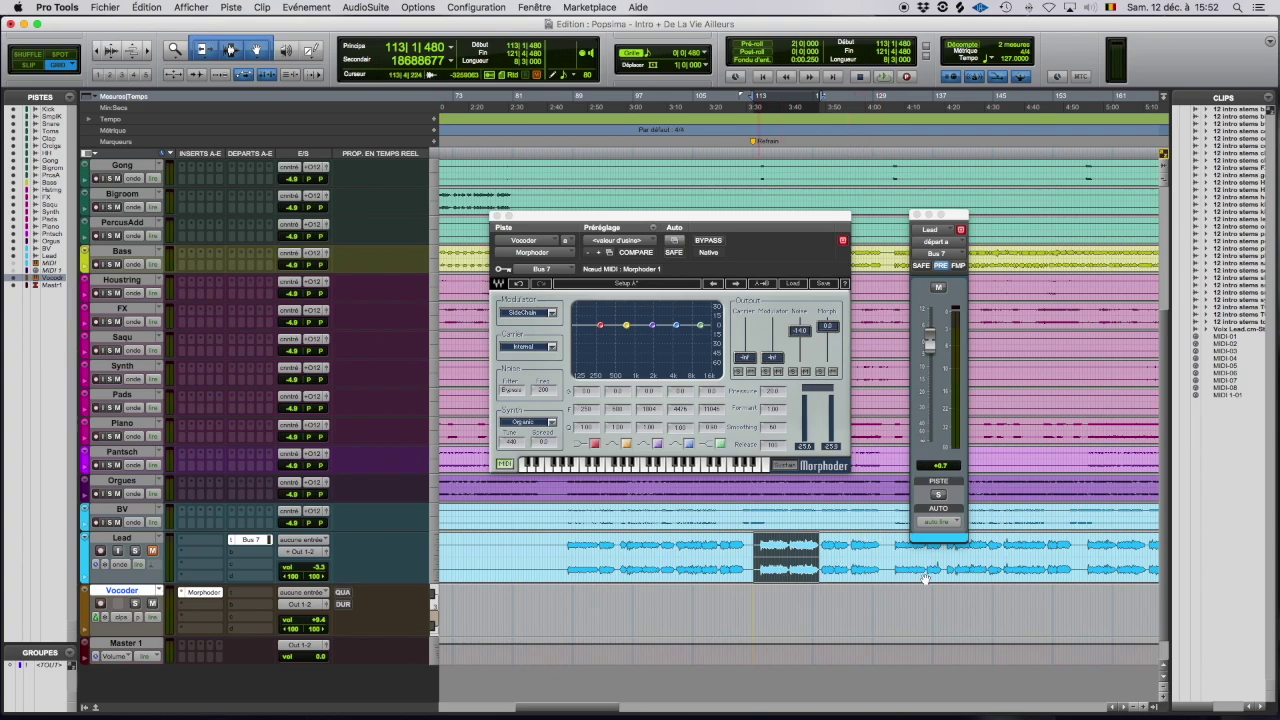
pyautogui.press('space')
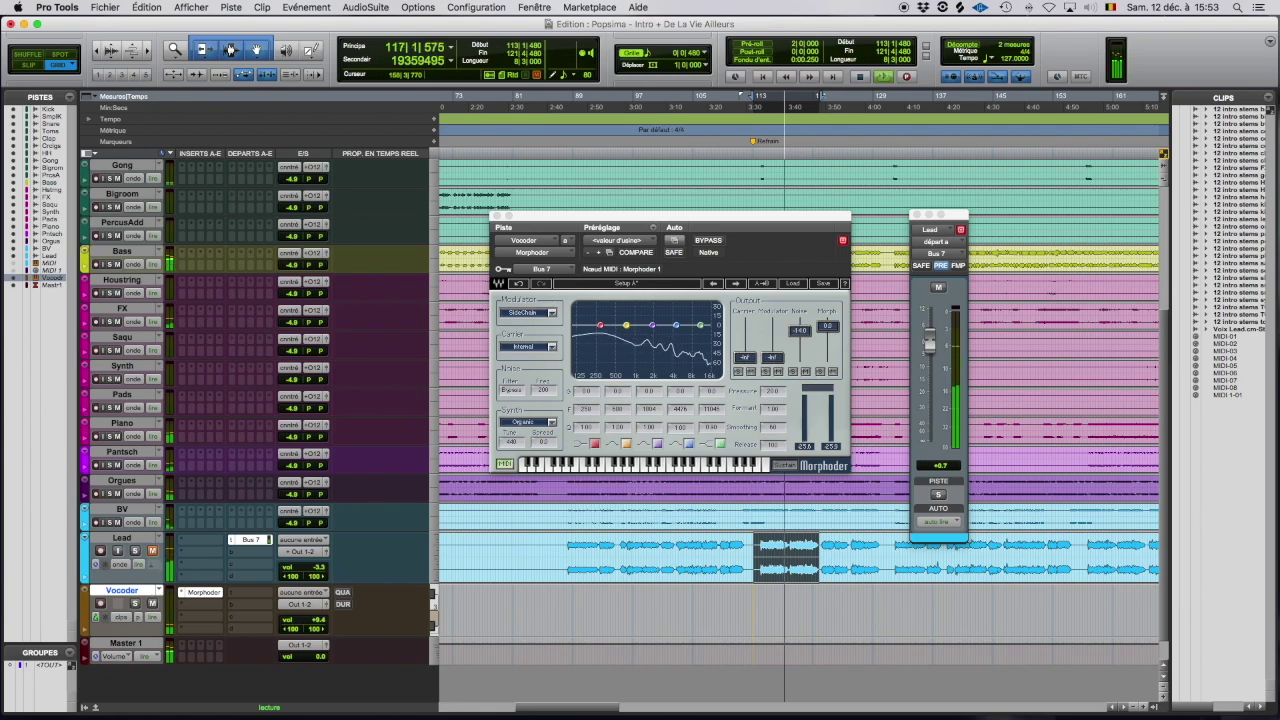
pyautogui.press('space')
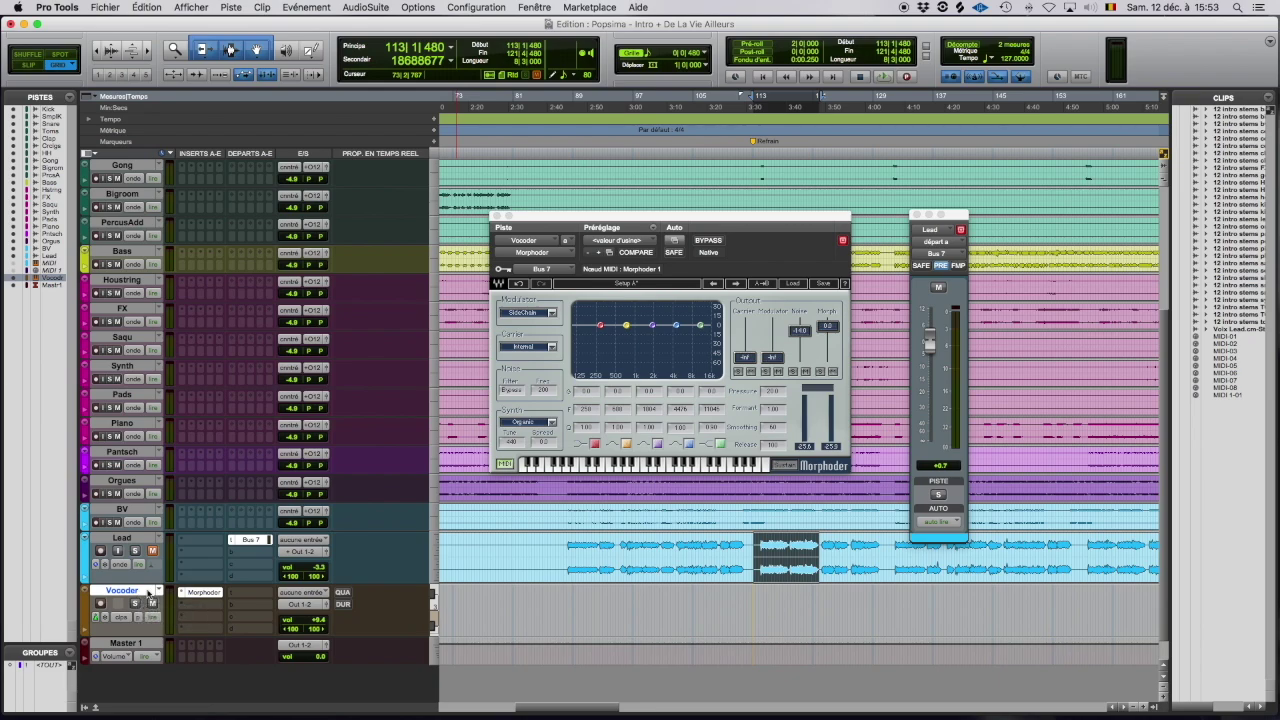
# Show the hidden MIDI track and reopen the Morphoder plug-in on it
pyautogui.click(14, 264)
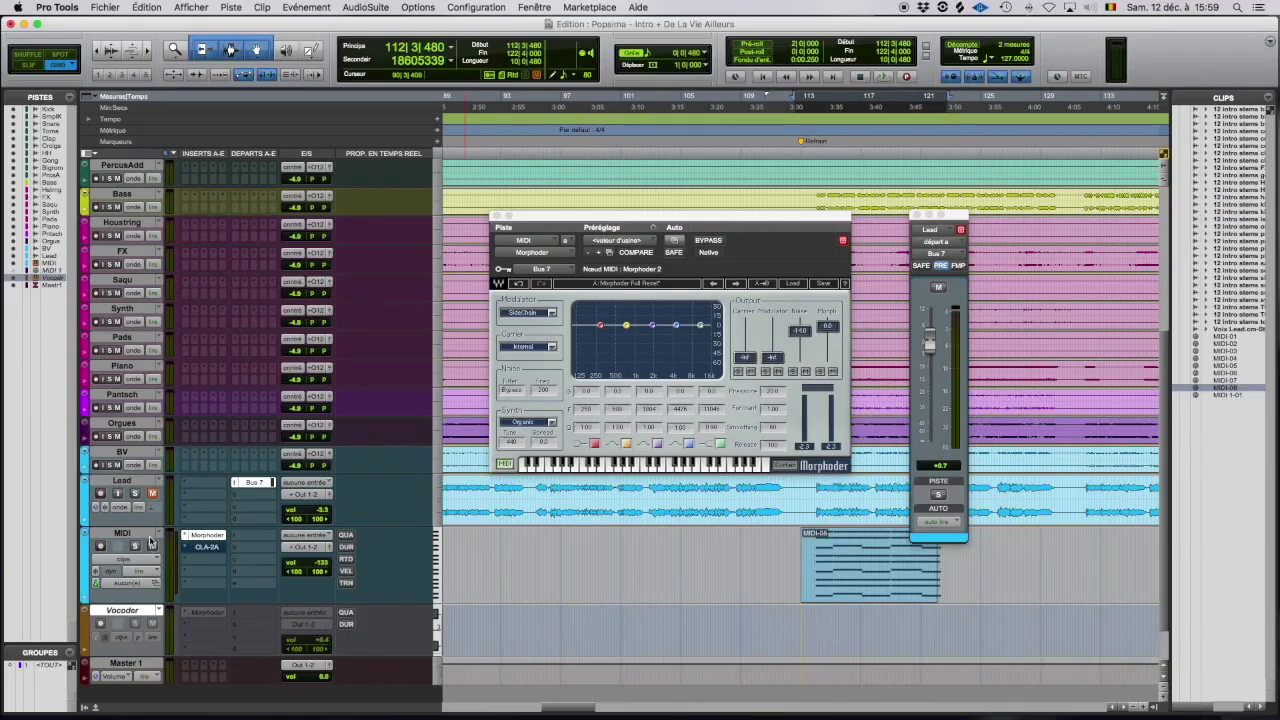
pyautogui.click(202, 538)
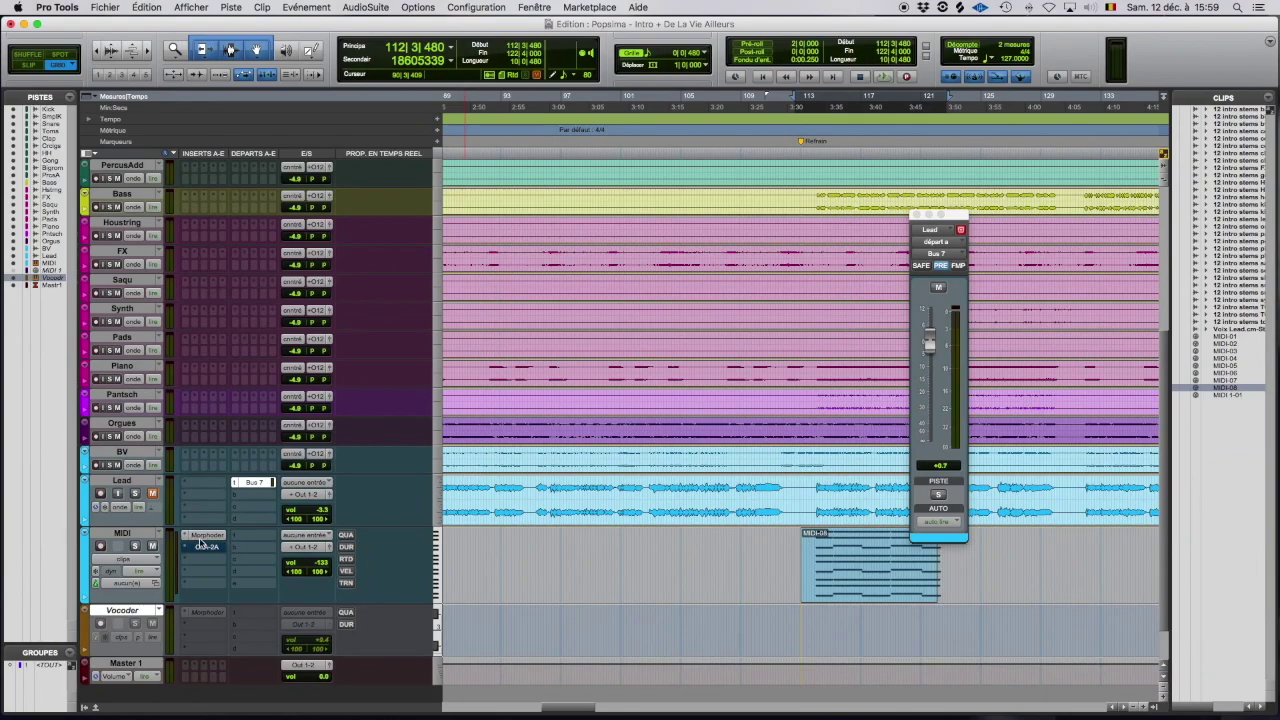
pyautogui.click(201, 539)
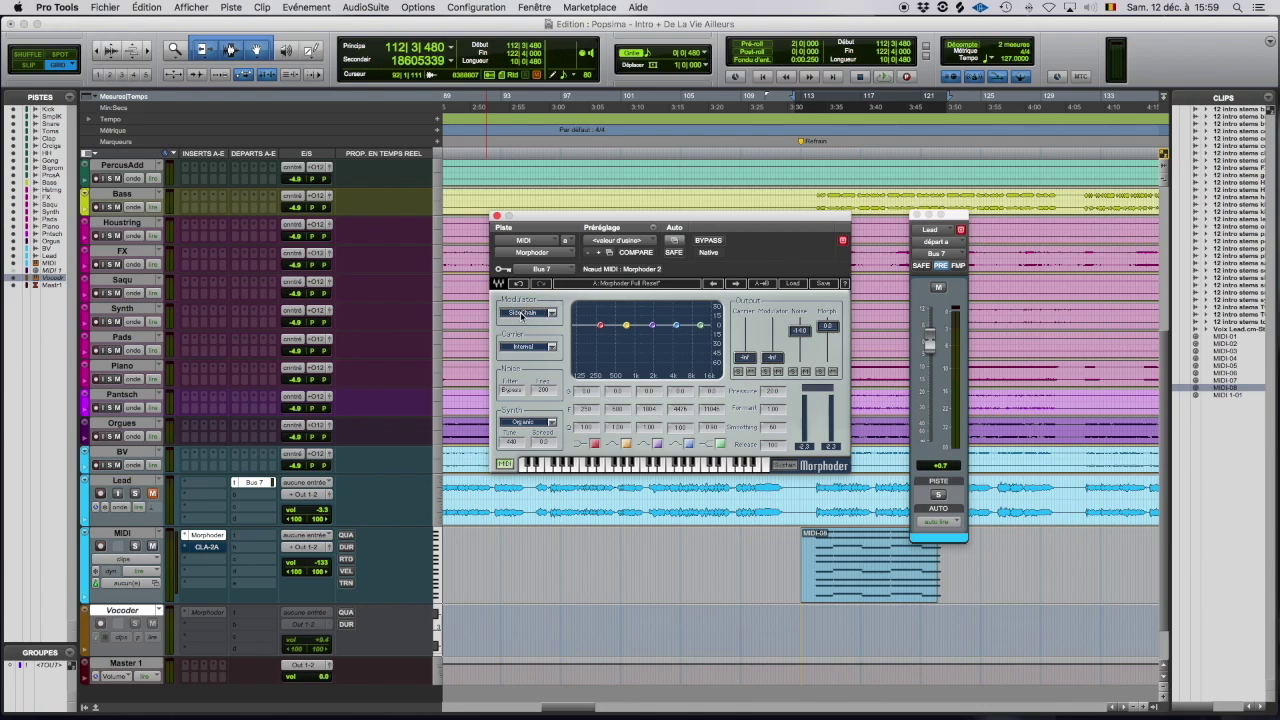
# Adjust the start of the chord clip on the MIDI track and play the chorus with the vocoder
pyautogui.moveTo(802, 547); pyautogui.dragTo(806, 547)
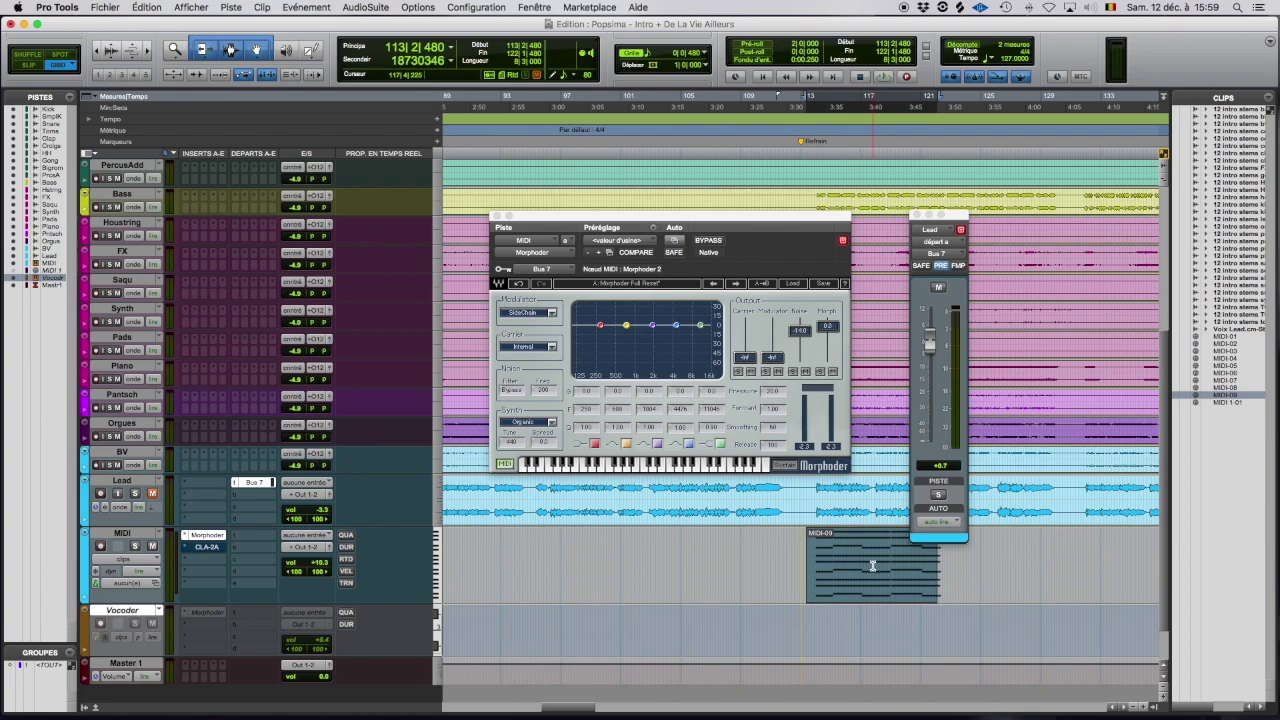
pyautogui.click(809, 563)
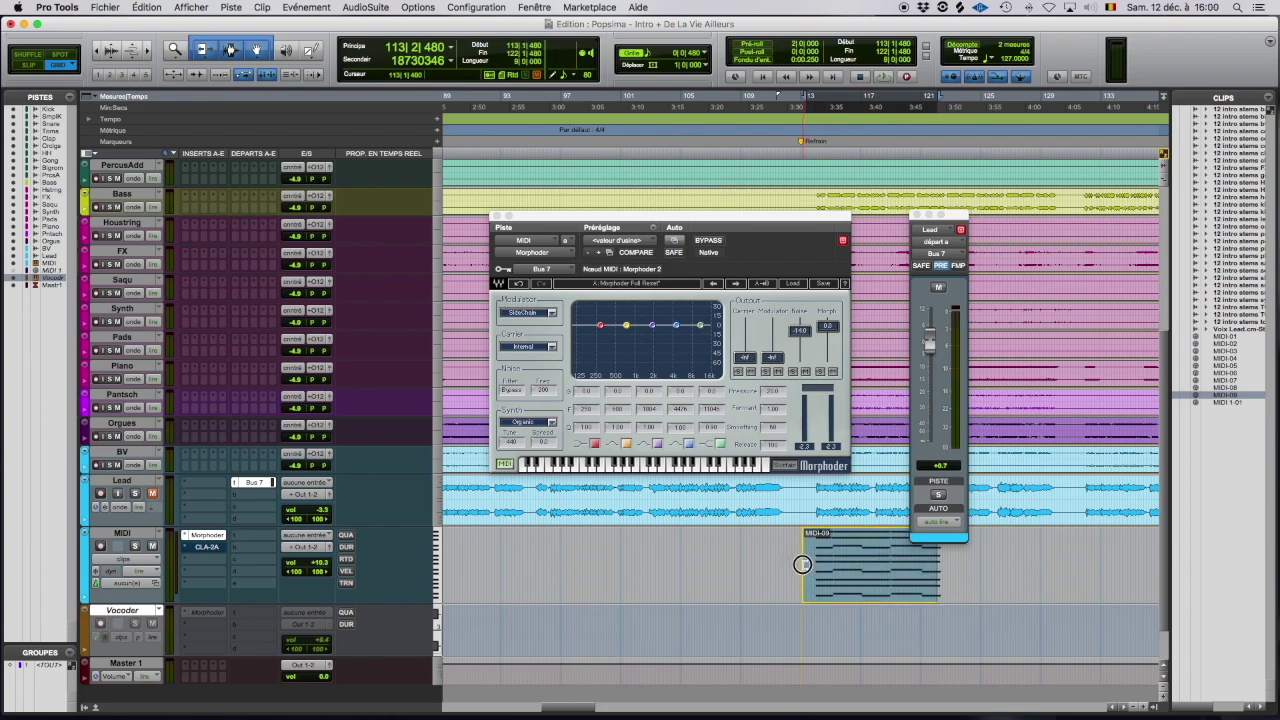
pyautogui.press('space')
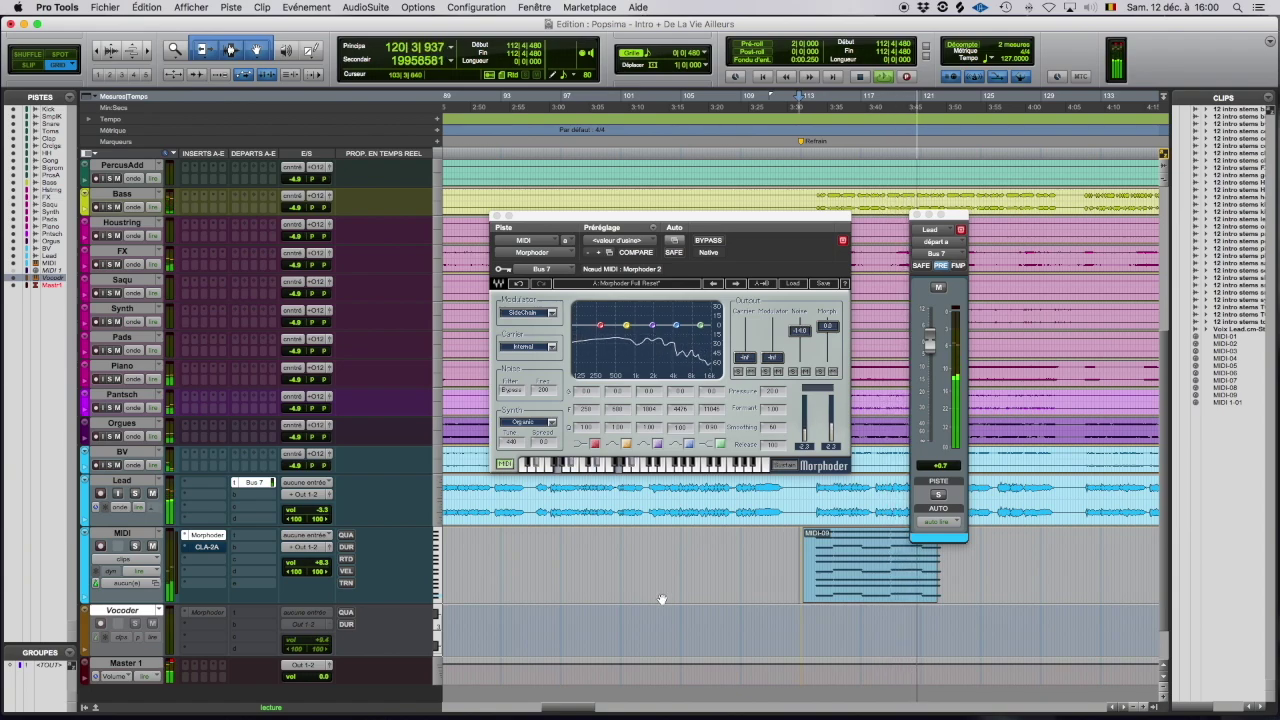
pyautogui.press('space')
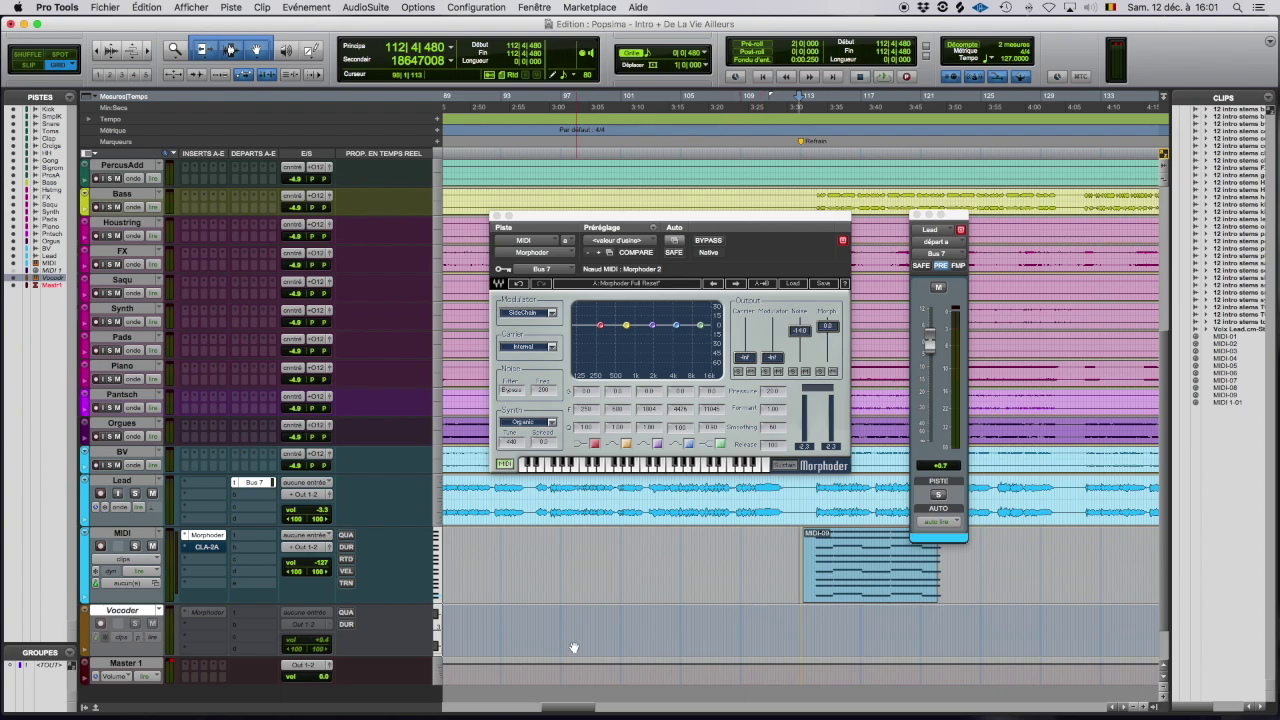
# Enable the bypassed CLA-2A insert on the MIDI track, close the Morphoder window and play the phrase from bar 113
pyautogui.click(202, 548)
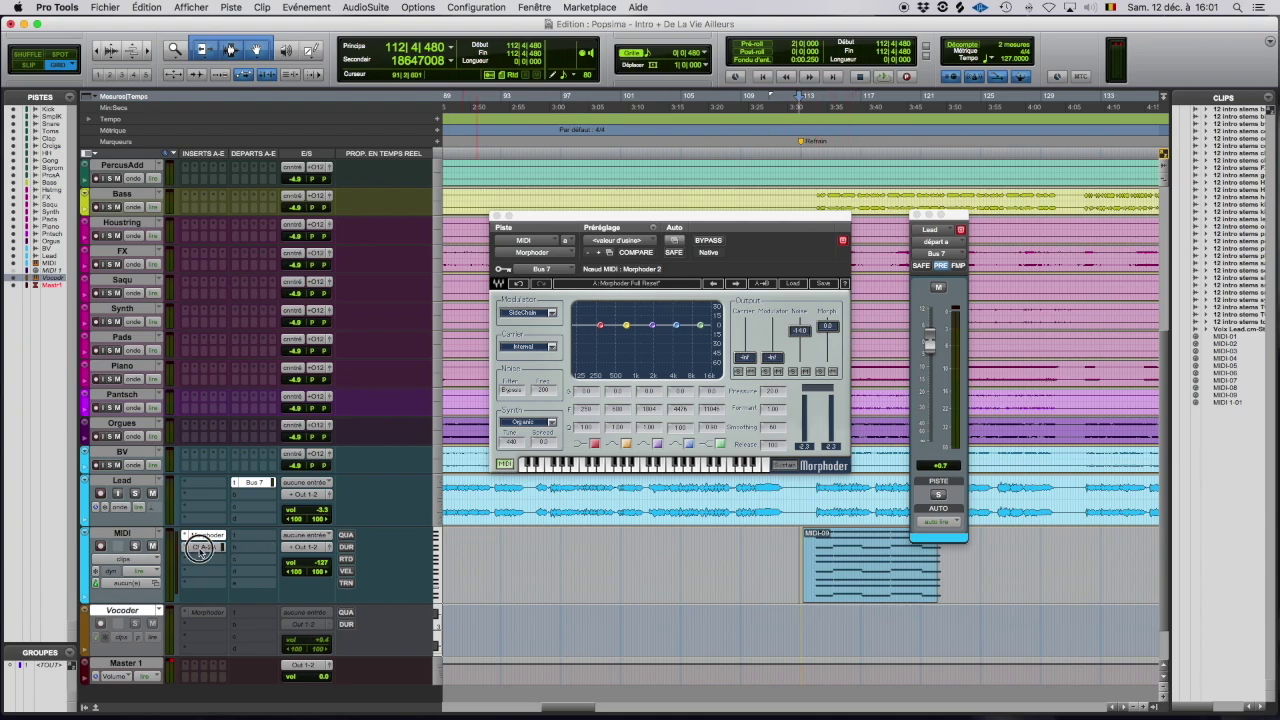
pyautogui.click(202, 548)
pyautogui.press('super+w')
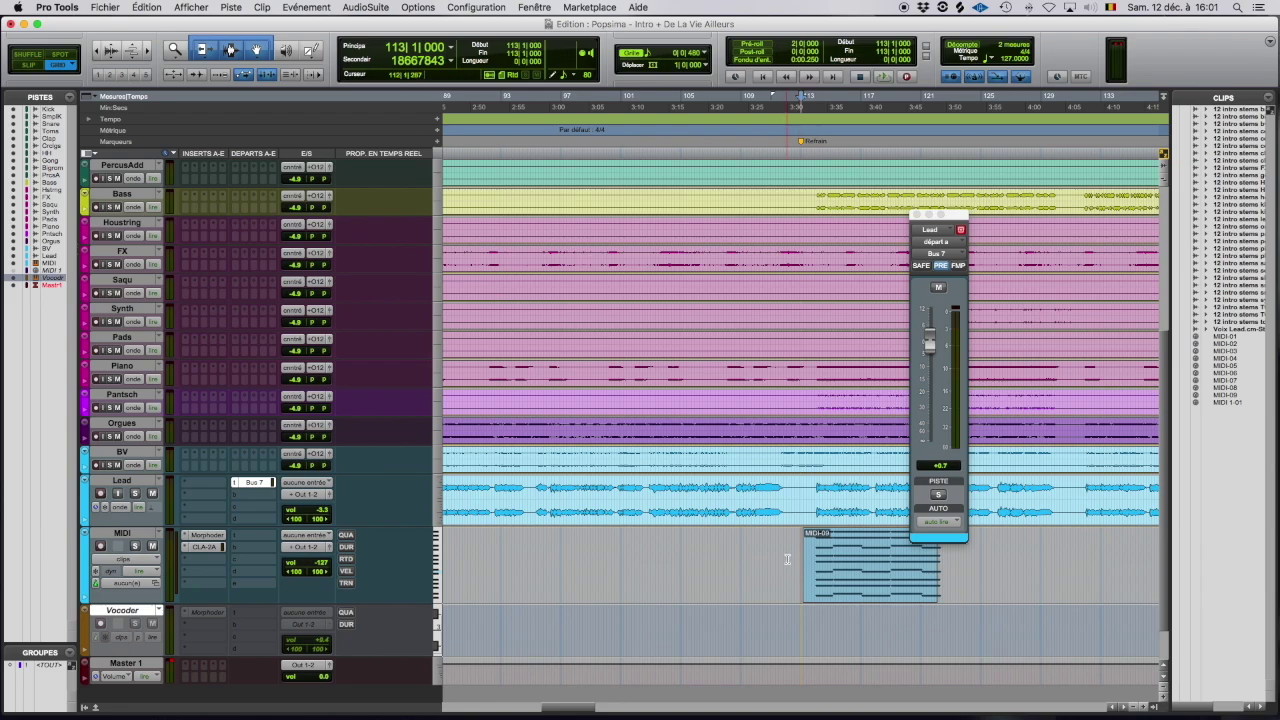
pyautogui.press('space')
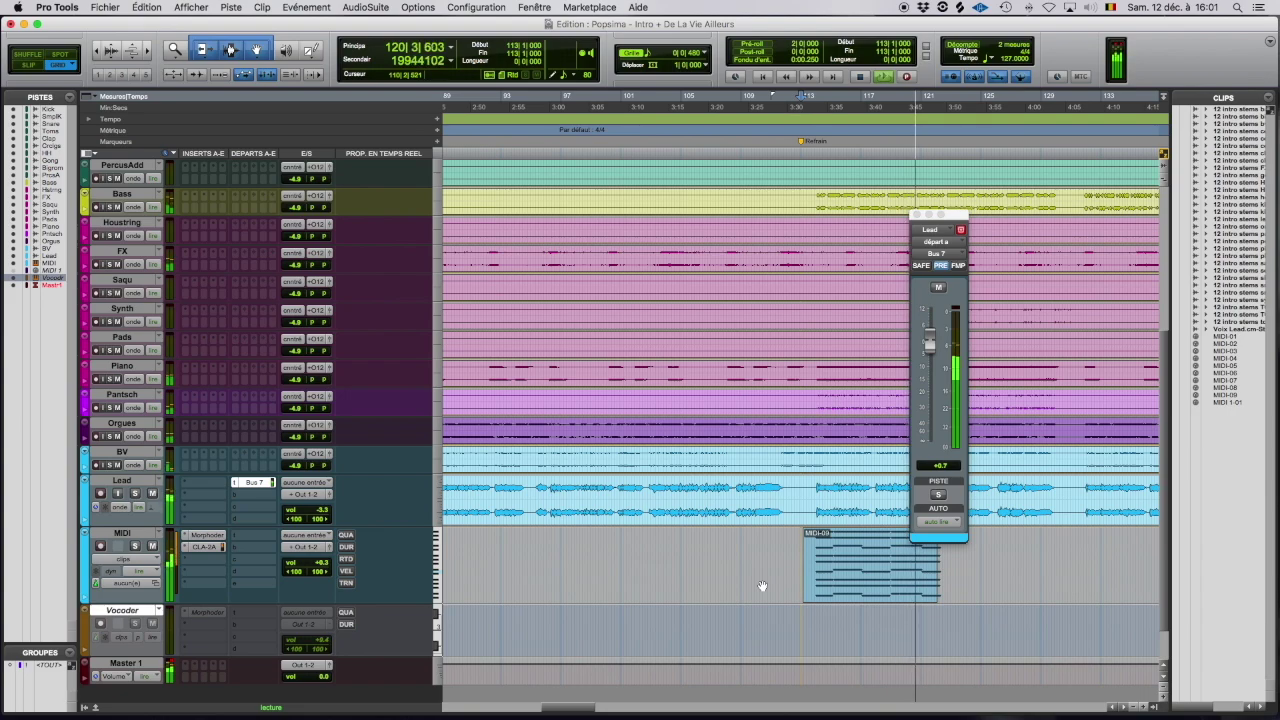
pyautogui.press('space')
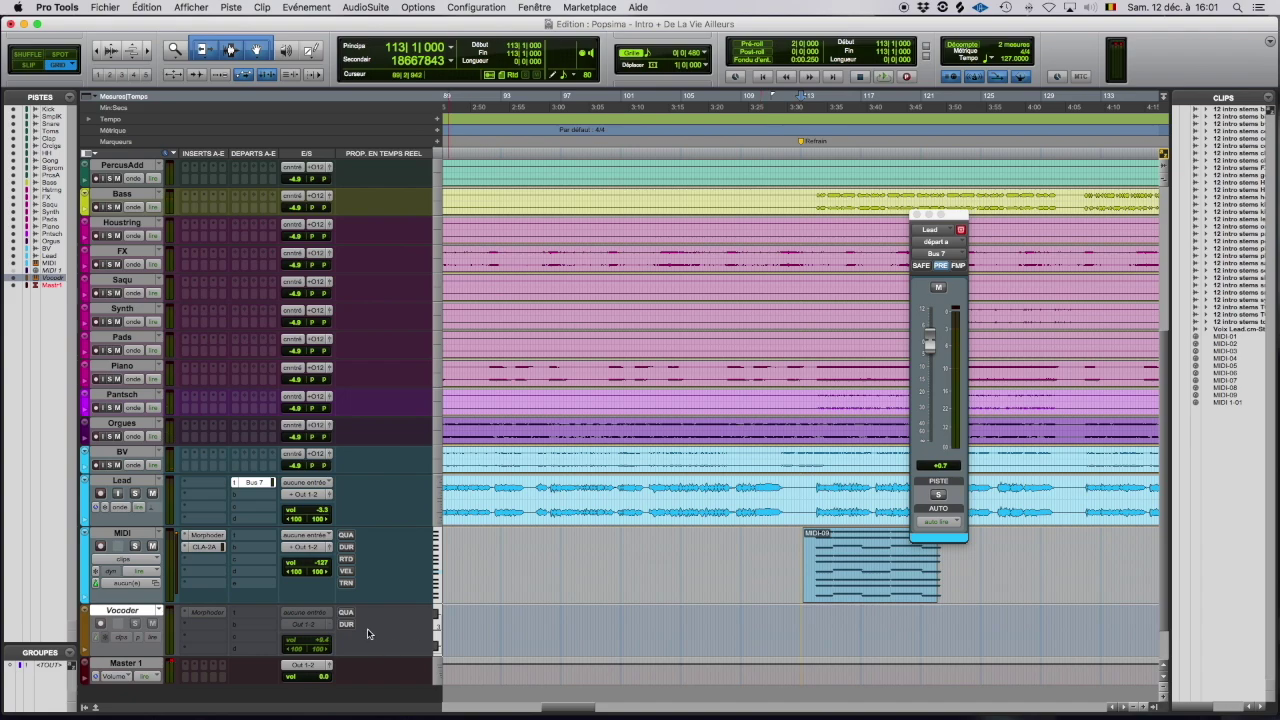
# Lower the MIDI track's volume automation over the chorus phrase to about -3.7 dB and hide the automation lane again
pyautogui.click(84, 600)
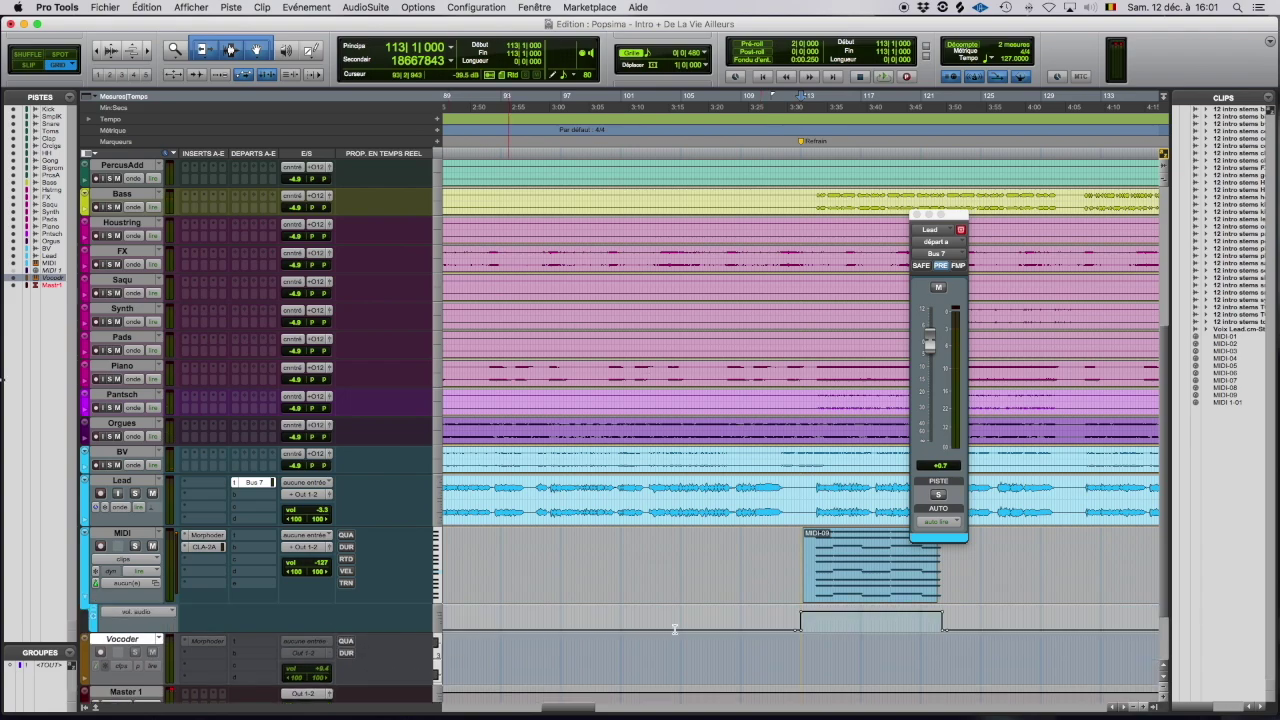
pyautogui.moveTo(857, 611); pyautogui.dragTo(856, 617)
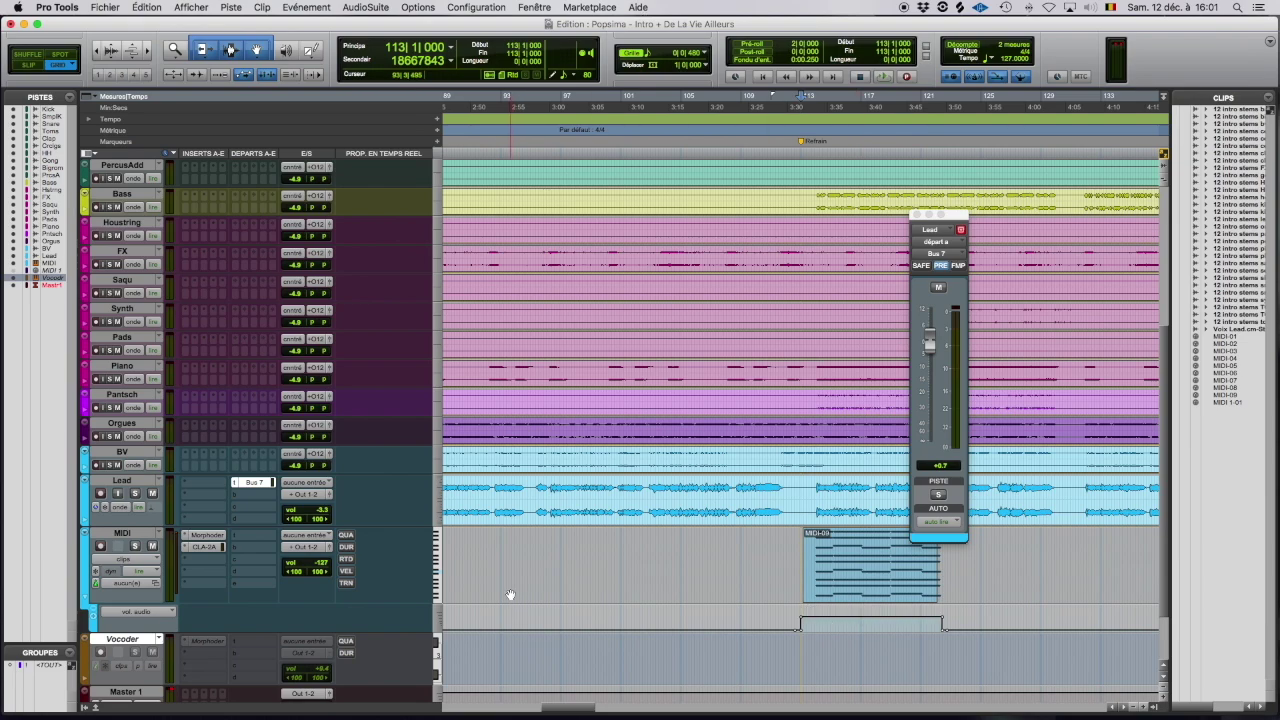
pyautogui.click(86, 600)
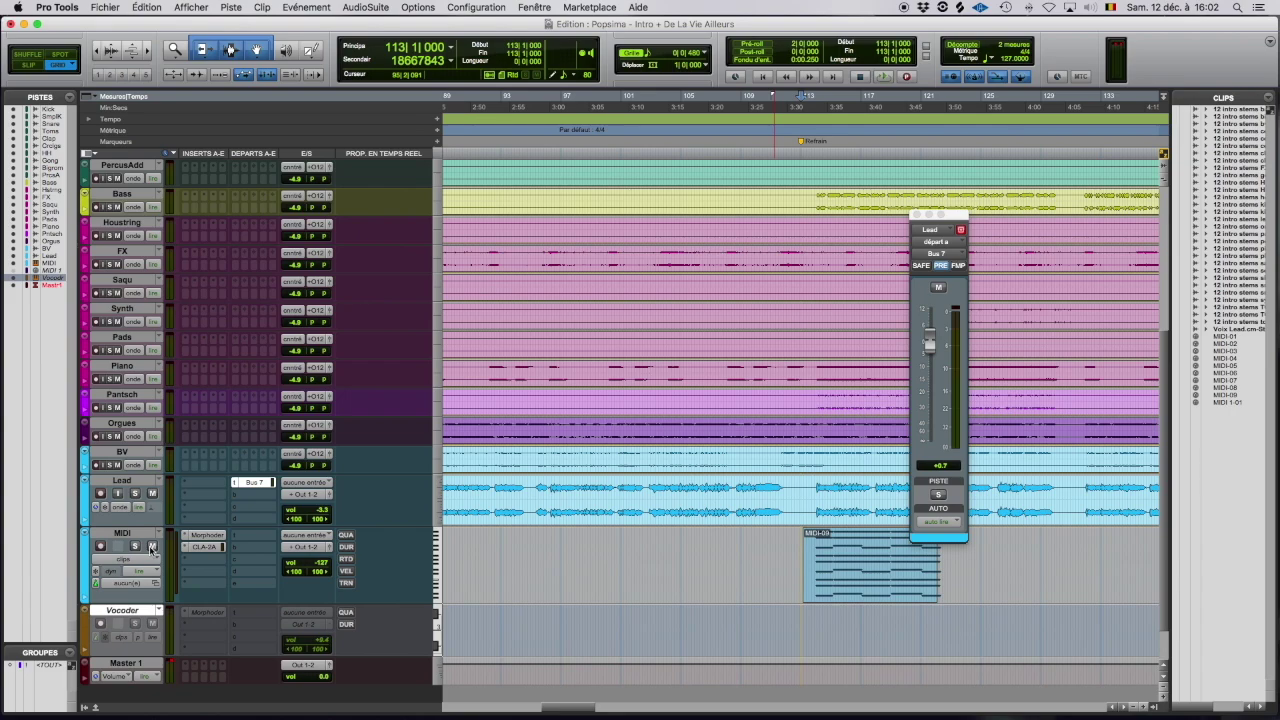
# Play the chorus from bar 113 and toggle the MIDI track's mute to compare the mix with and without the vocoder
pyautogui.press('space')
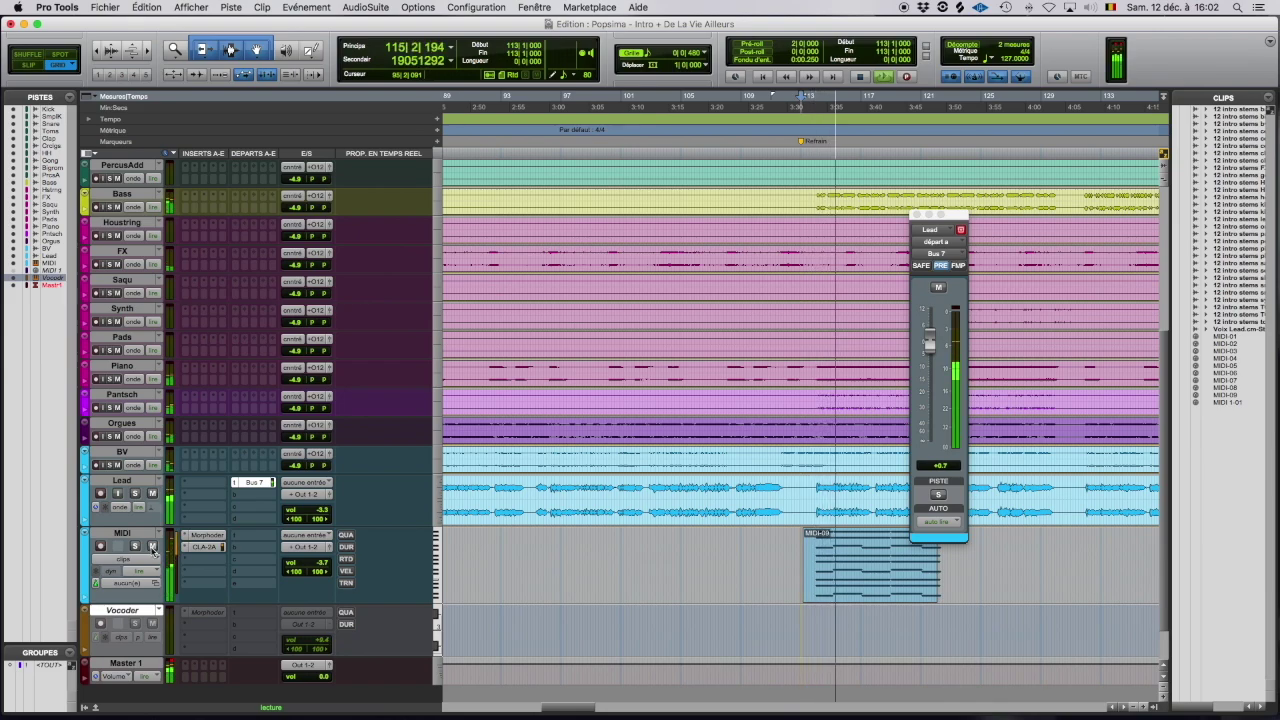
pyautogui.click(152, 547)
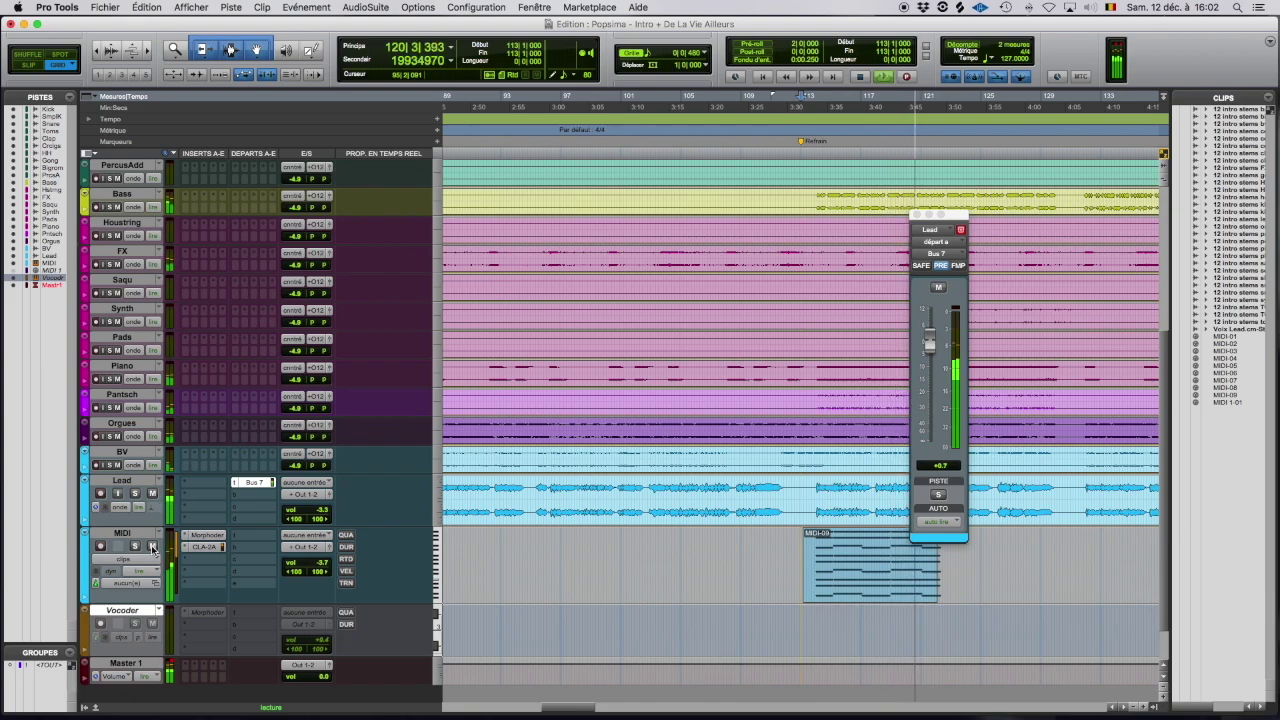
pyautogui.press('space')
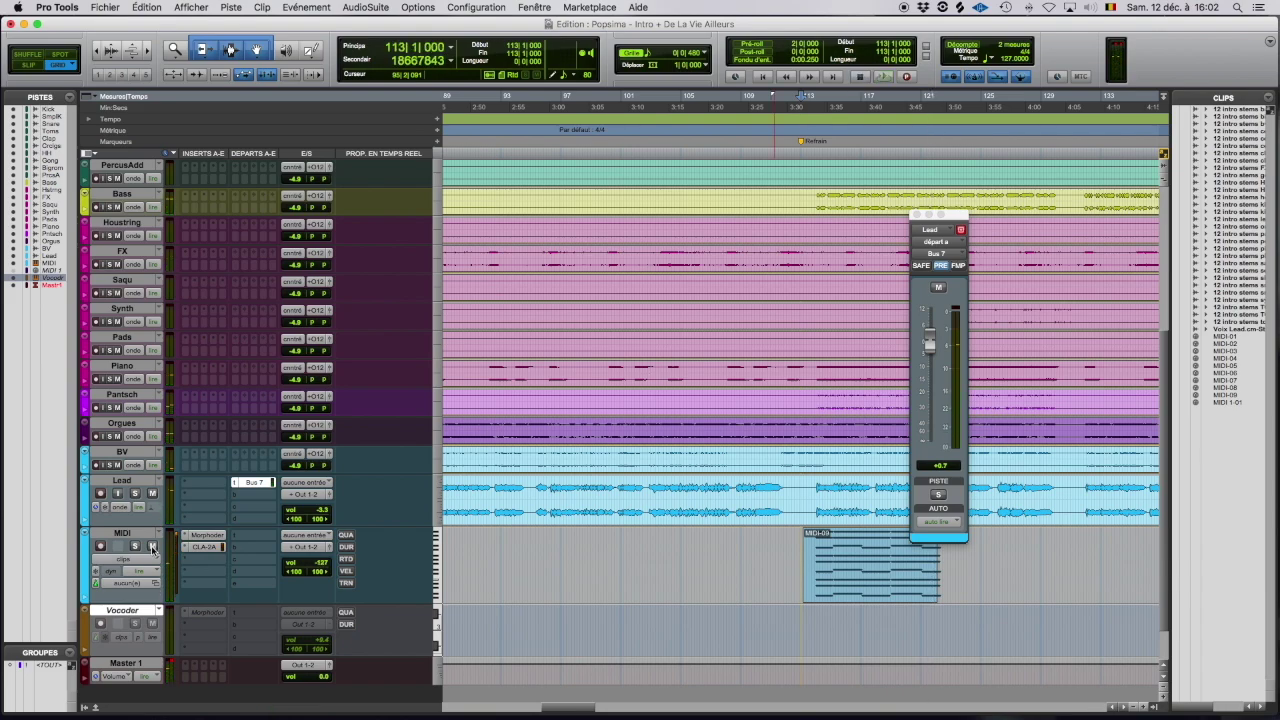
# Show the MIDI track's audio volume automation lane and select its raised section across the chorus phrase
pyautogui.click(84, 604)
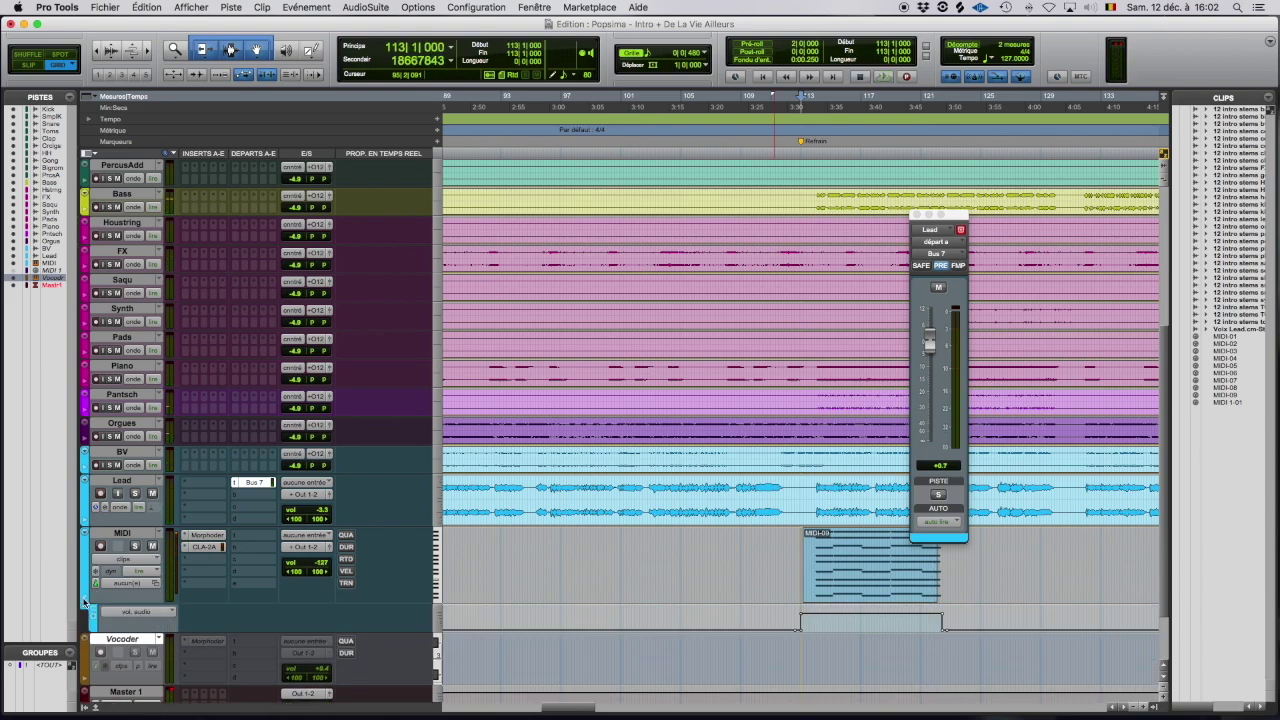
pyautogui.click(795, 620)
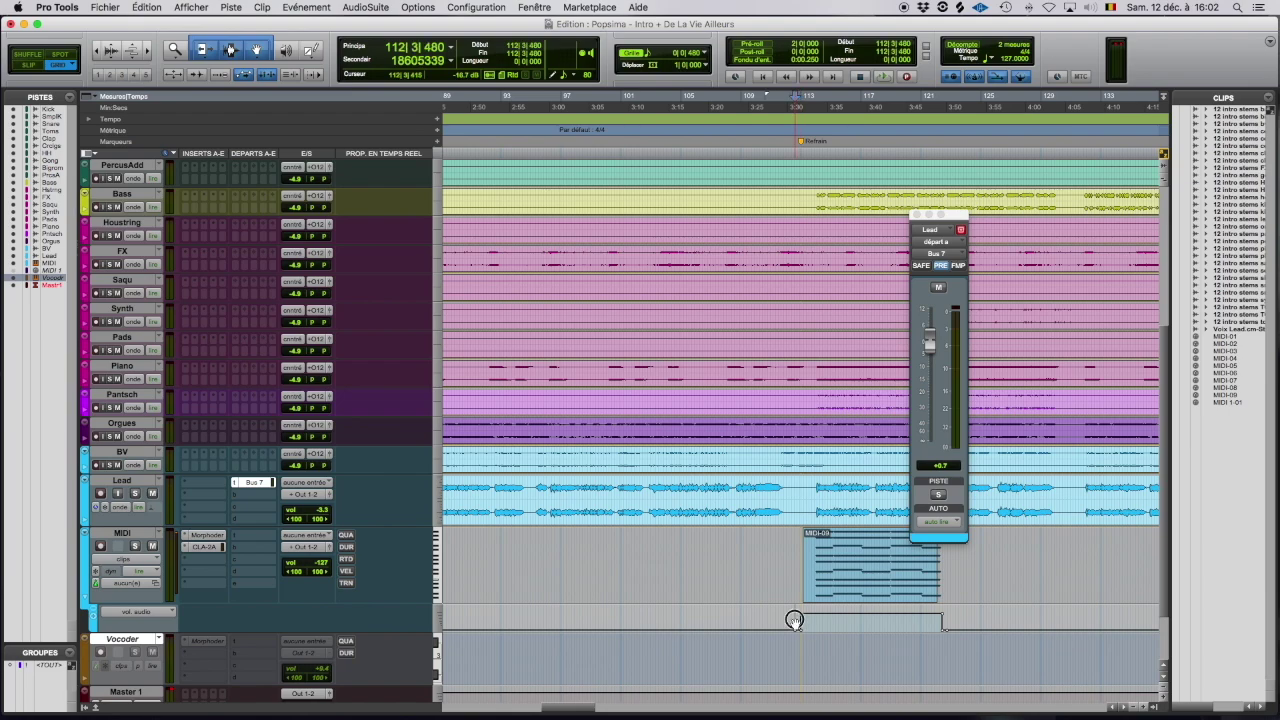
pyautogui.moveTo(795, 620); pyautogui.dragTo(949, 625)
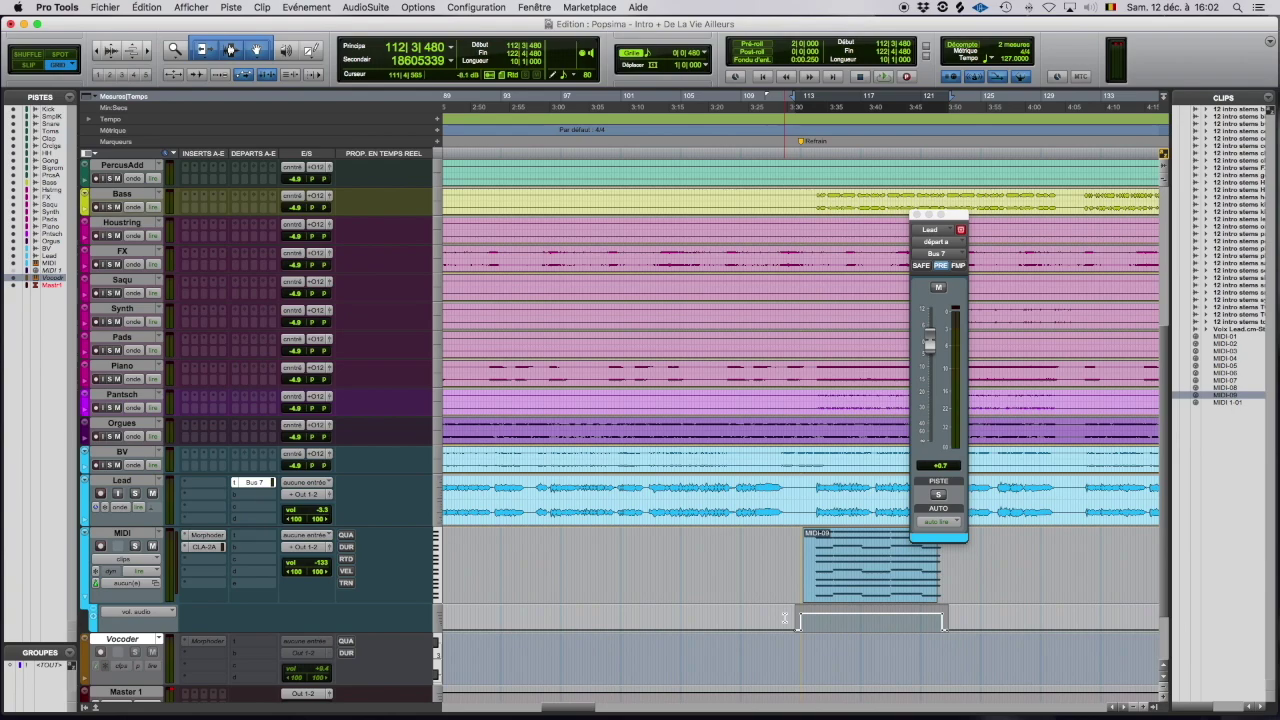
# Try playing from bar 106 with the MIDI track's volume breakpoints at the chorus entry deleted, and undo the deletion
pyautogui.moveTo(818, 626); pyautogui.dragTo(769, 628)
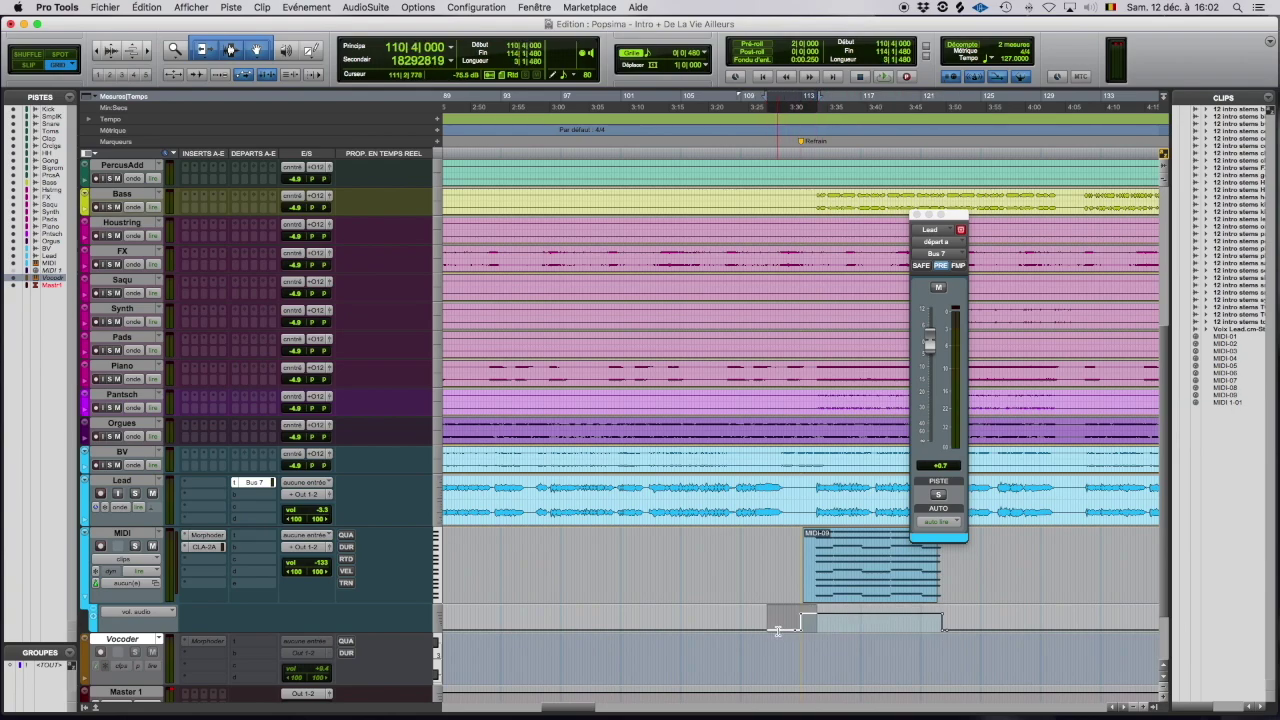
pyautogui.press('Delete')
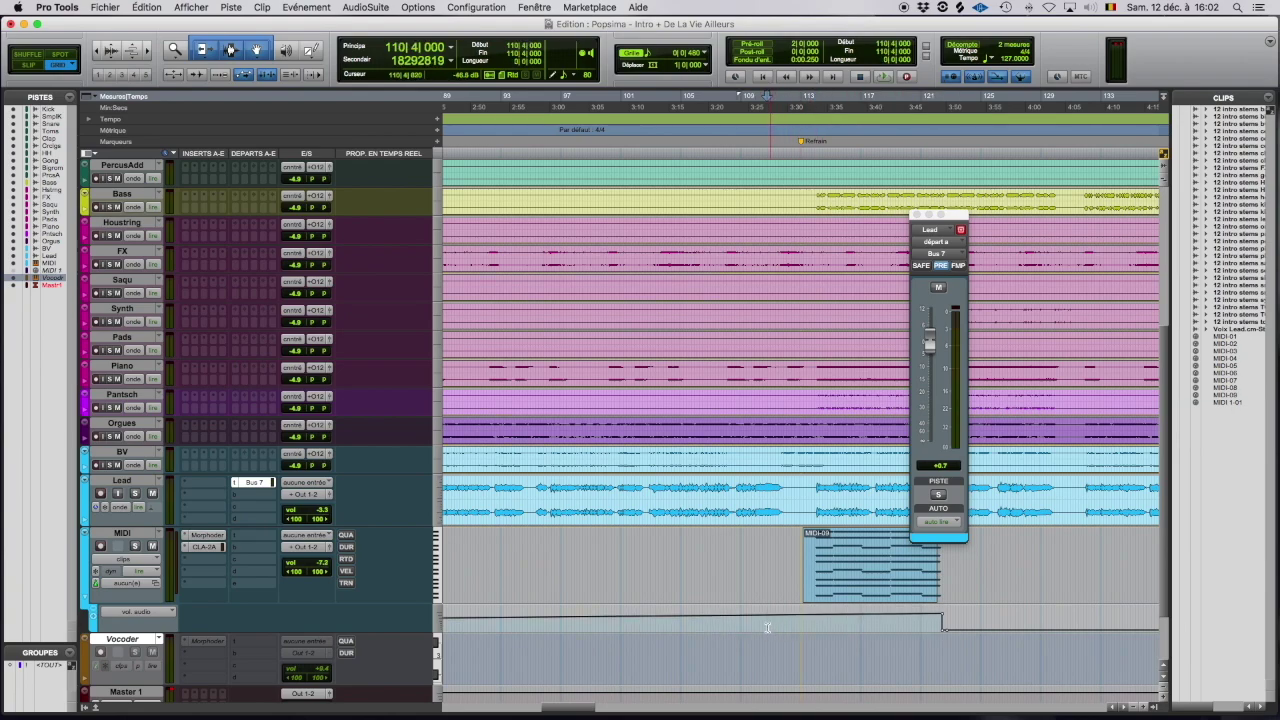
pyautogui.click(617, 622)
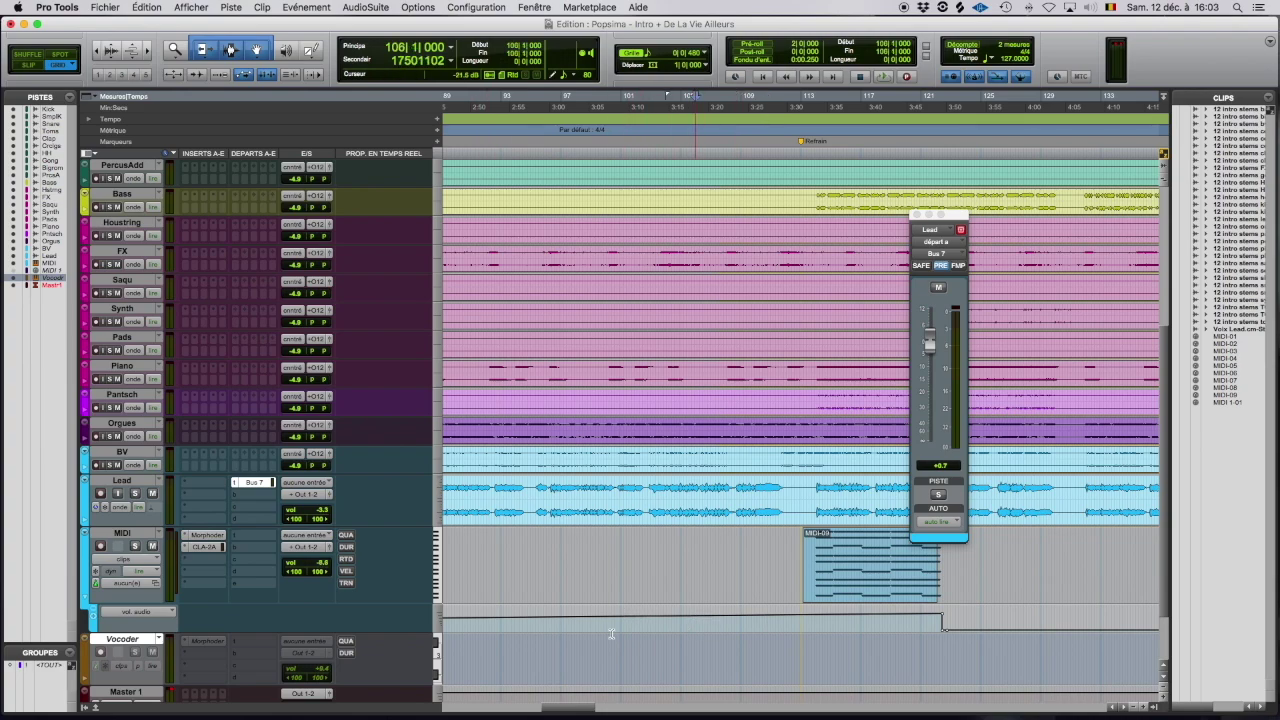
pyautogui.press('space')
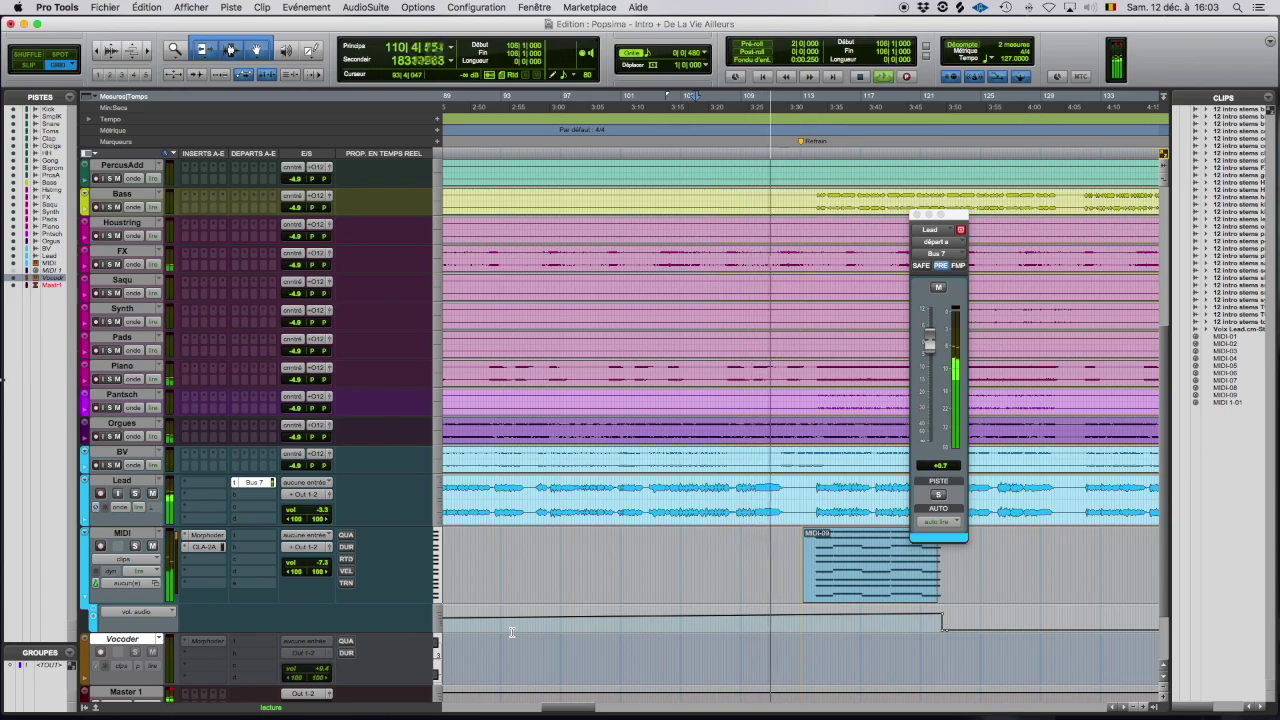
pyautogui.press('space')
pyautogui.press('super+z')
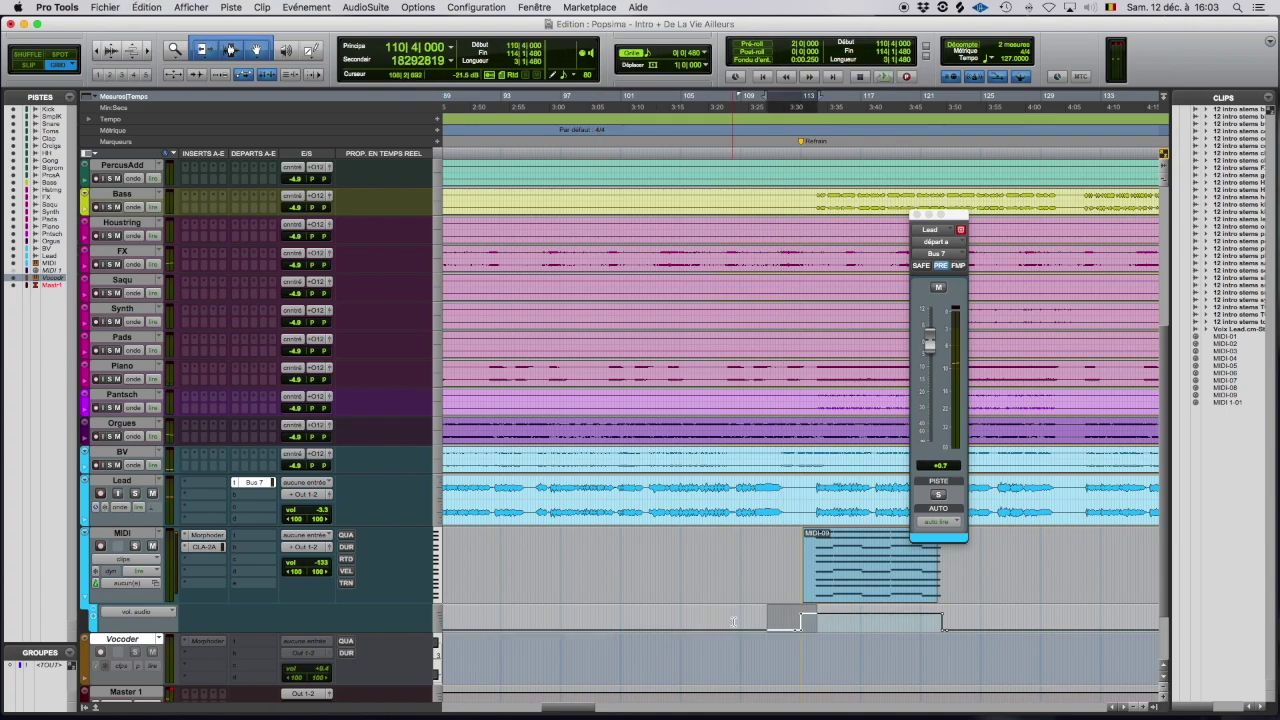
pyautogui.click(786, 616)
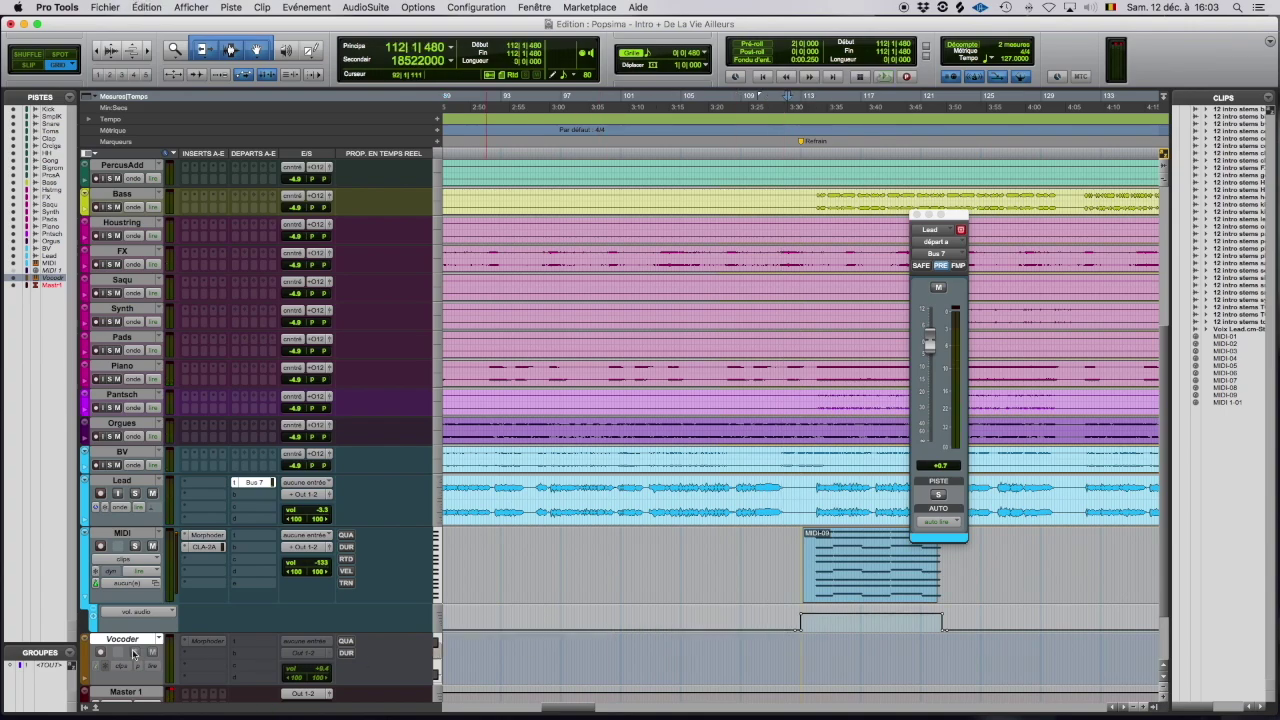
# Set the Synth type of the MIDI track's Morphoder to Electric and close the plug-in window
pyautogui.click(207, 536)
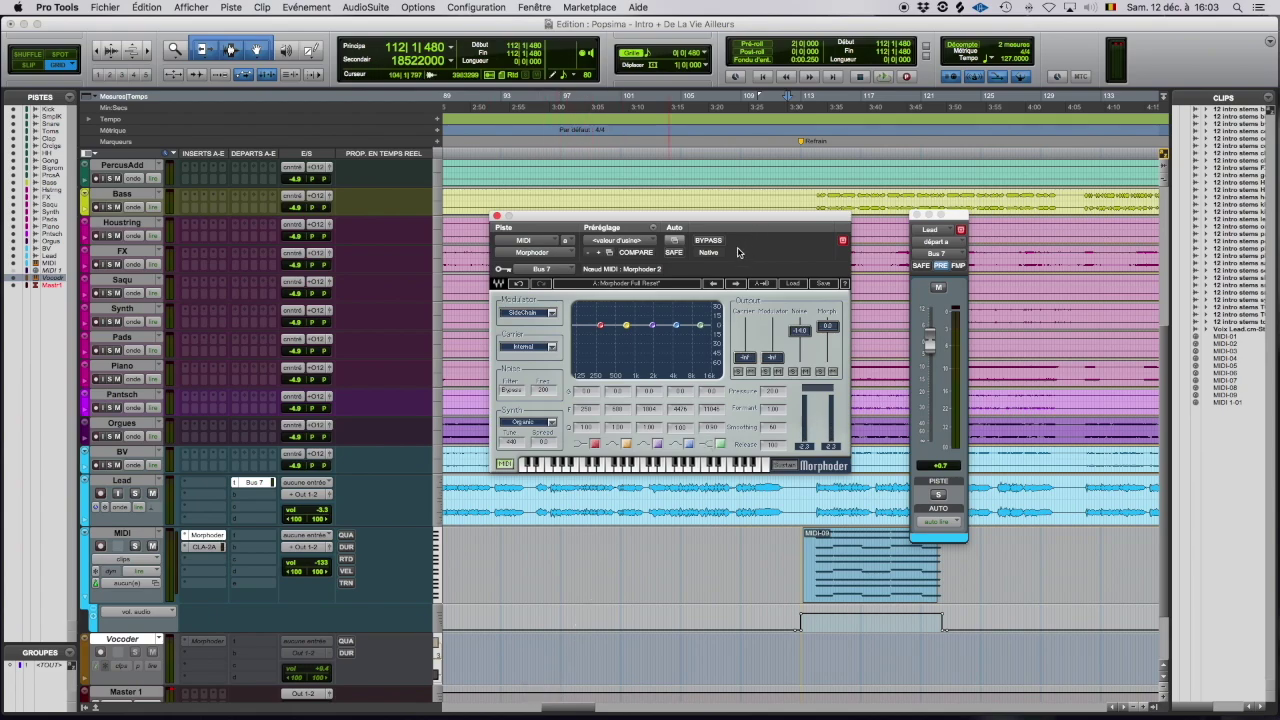
pyautogui.moveTo(726, 217); pyautogui.dragTo(754, 227)
pyautogui.click(573, 432)
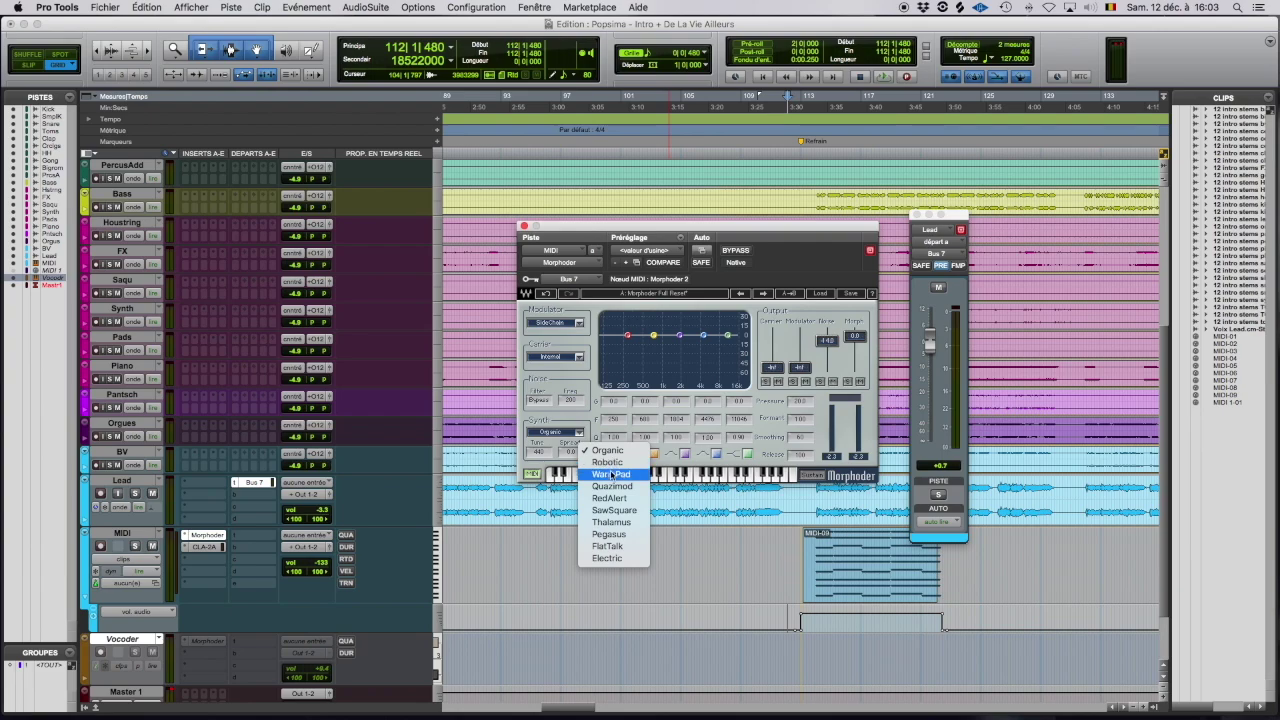
pyautogui.click(624, 559)
pyautogui.click(523, 227)
# Hide and deactivate the MIDI track, mute the Lead track's Bus 7 send and close the send window
pyautogui.scroll(-2, 143, 478)
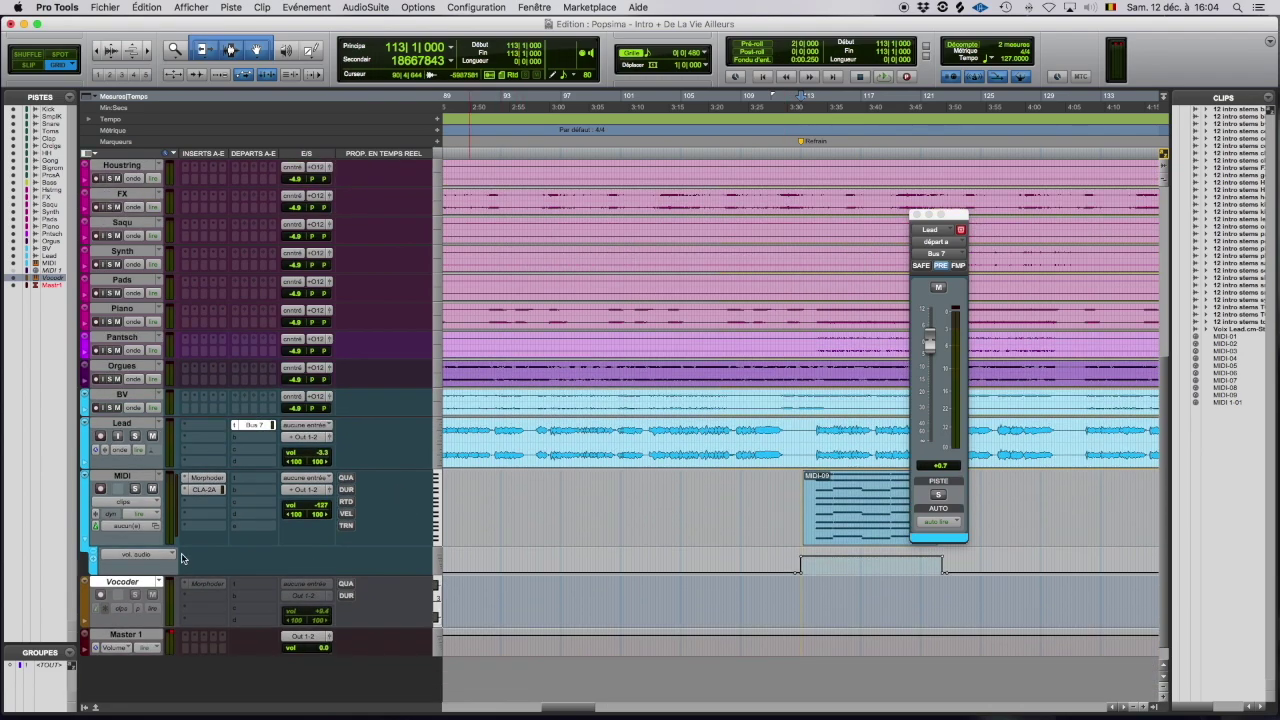
pyautogui.rightClick(143, 478)
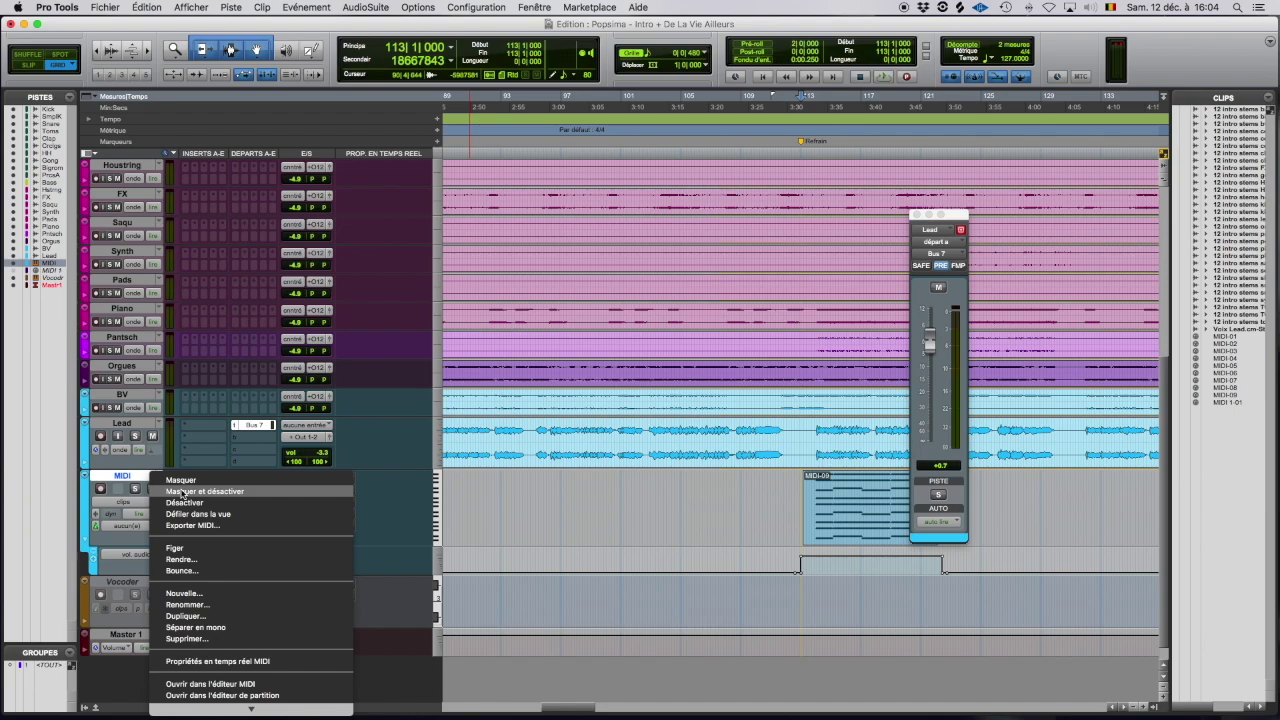
pyautogui.click(185, 491)
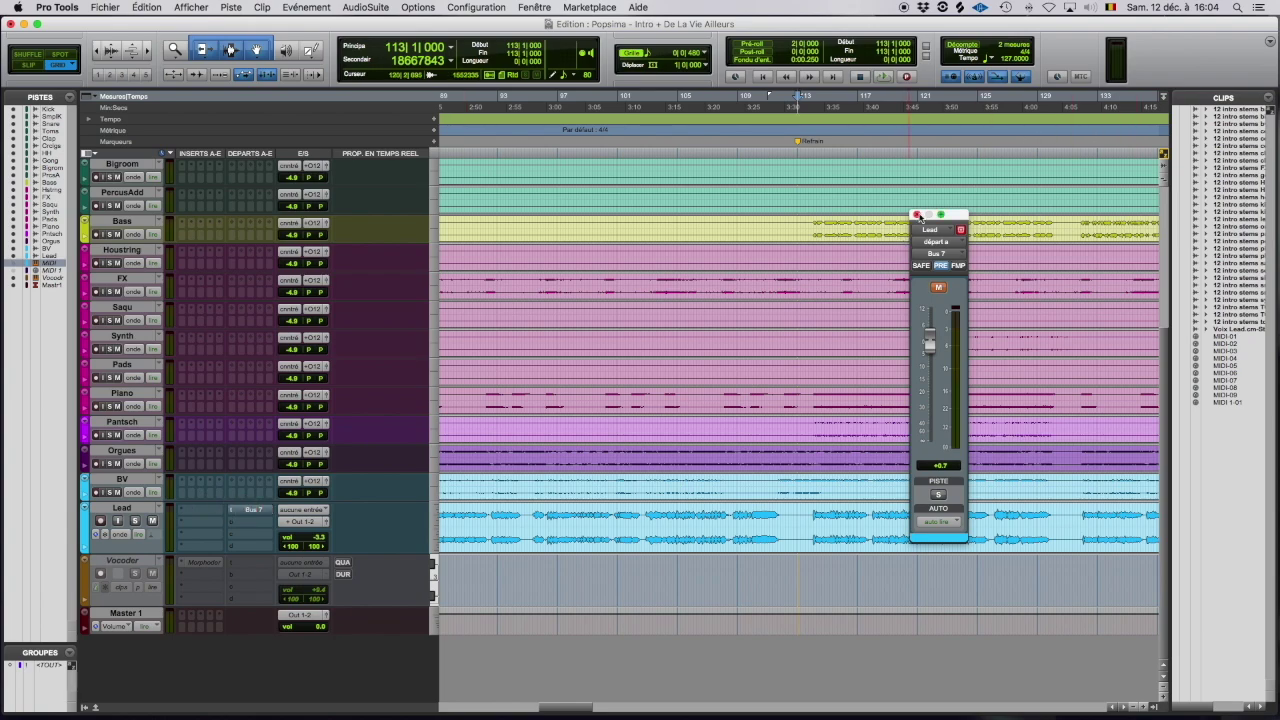
pyautogui.click(918, 216)
# Insert iZotope's VocalSynth 2 (stereo) as a multichannel plug-in on the Lead track's first insert slot
pyautogui.click(205, 513)
pyautogui.moveTo(255, 541)
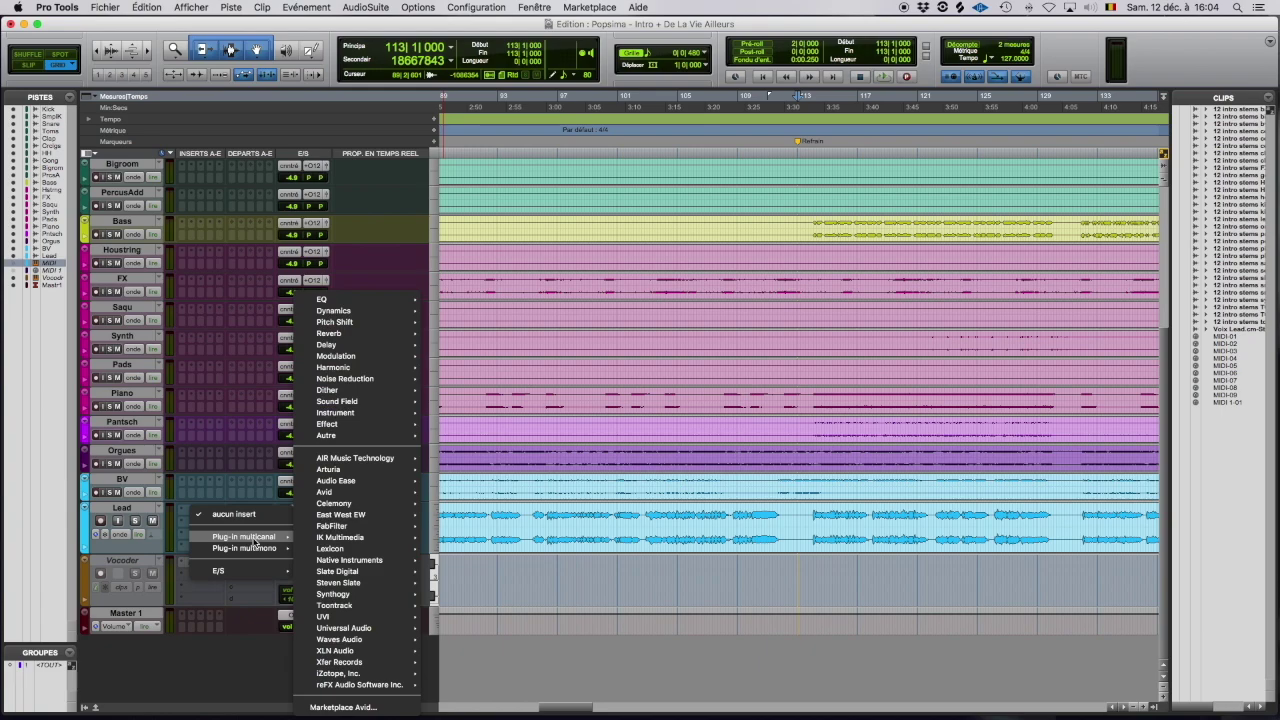
pyautogui.moveTo(377, 470)
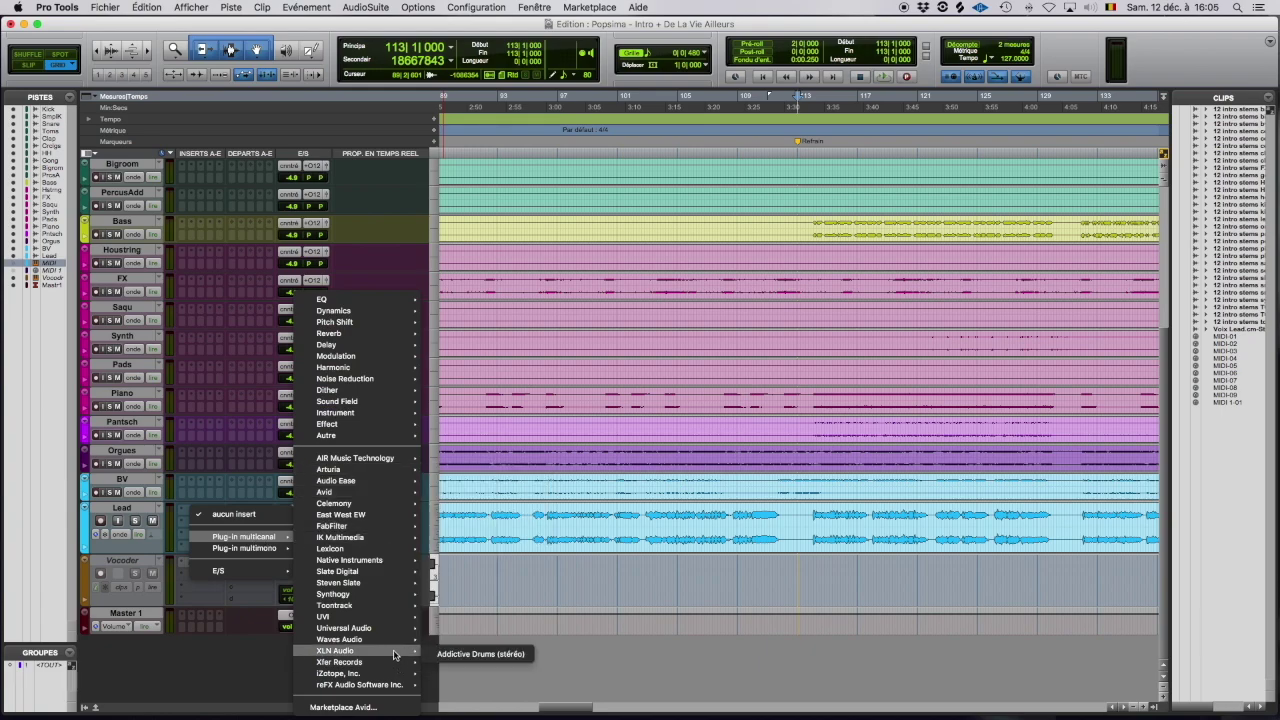
pyautogui.moveTo(400, 673)
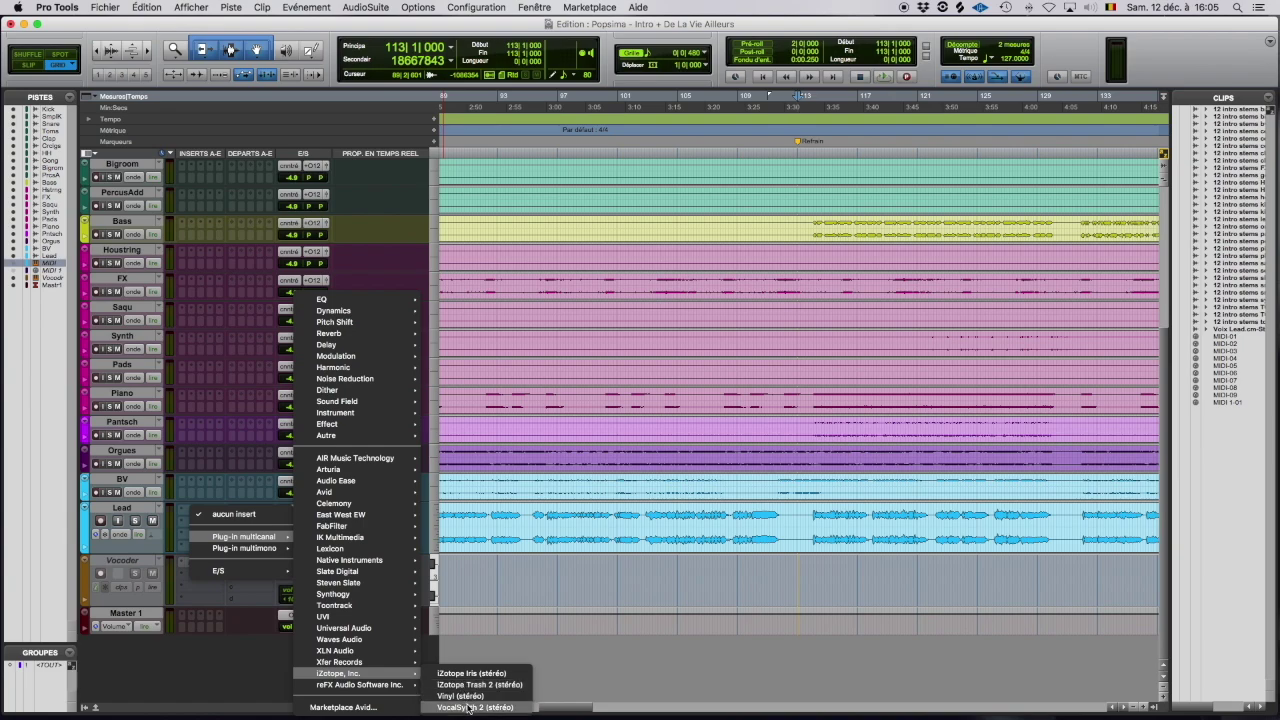
pyautogui.click(468, 707)
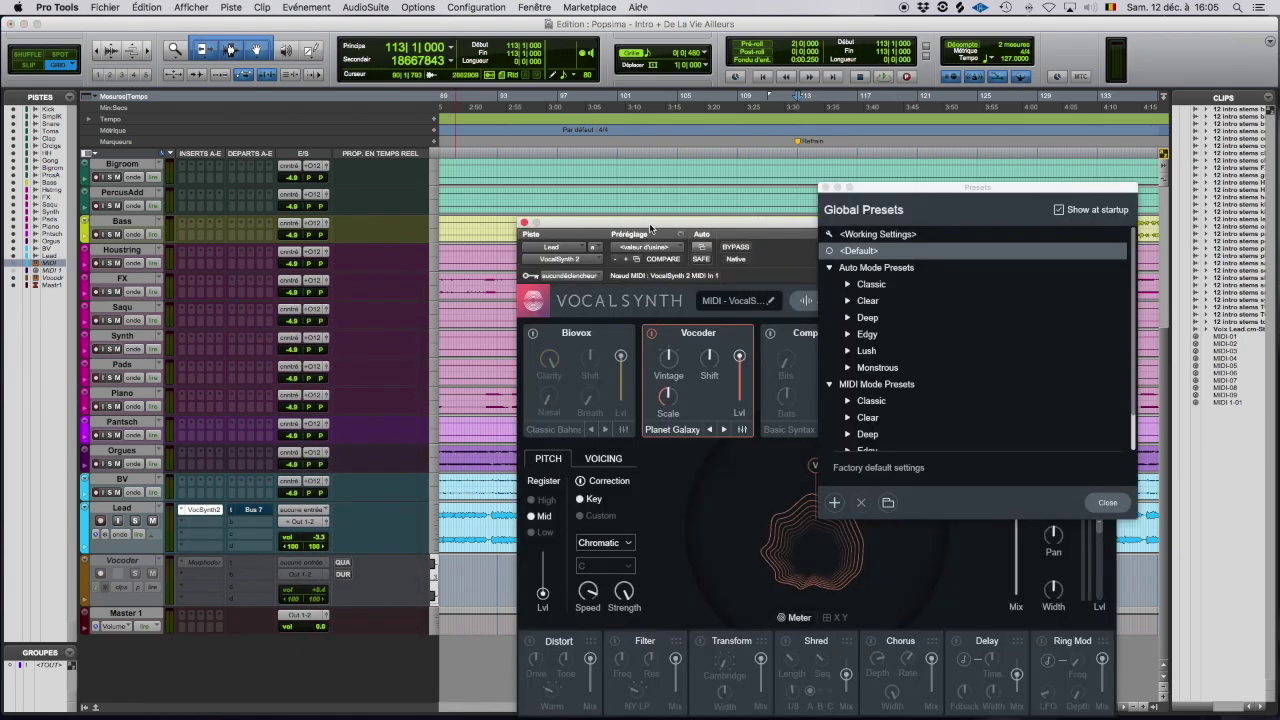
# Close VocalSynth 2's Global Presets window and switch the plug-in on the Lead track from Auto to MIDI mode
pyautogui.moveTo(663, 215); pyautogui.dragTo(515, 127)
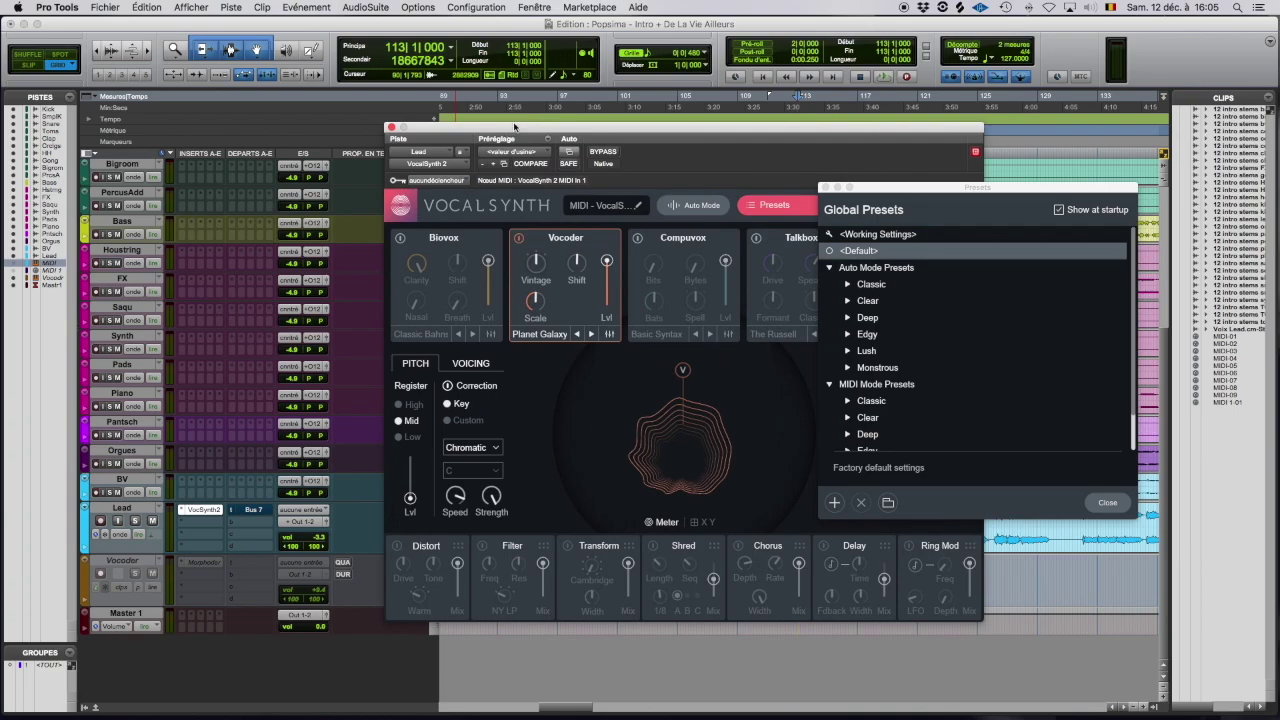
pyautogui.click(824, 188)
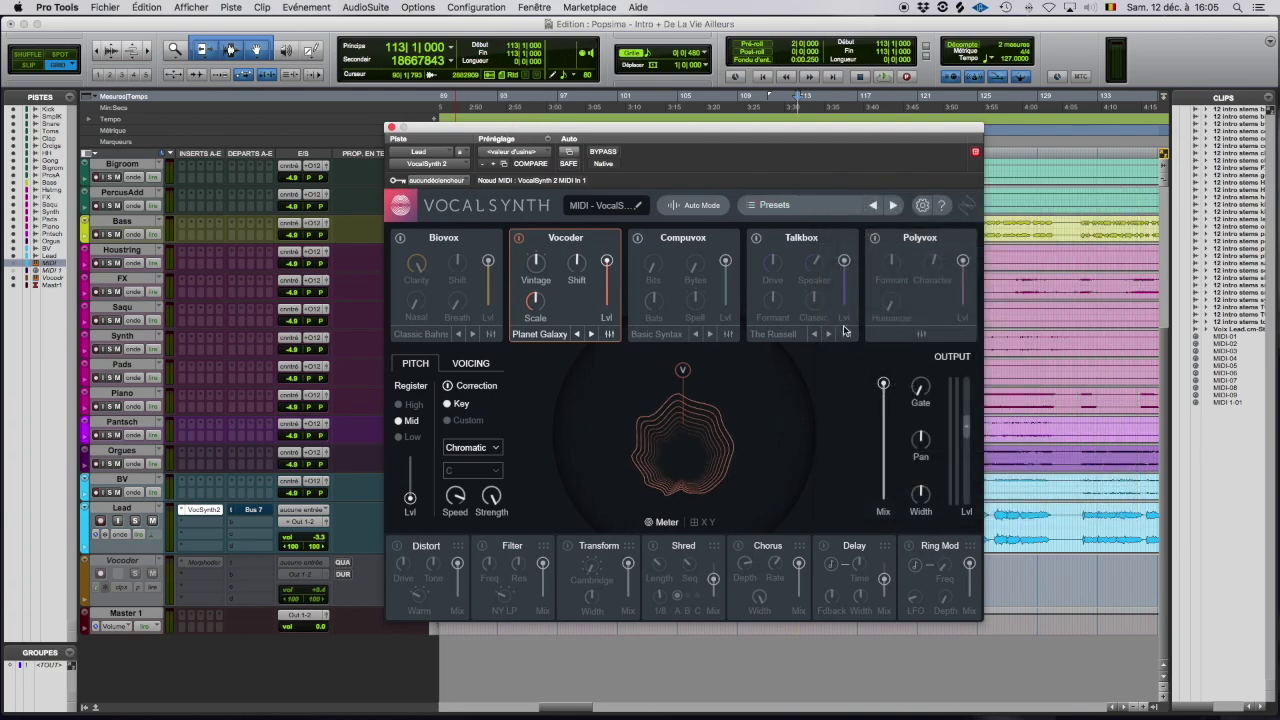
pyautogui.click(686, 206)
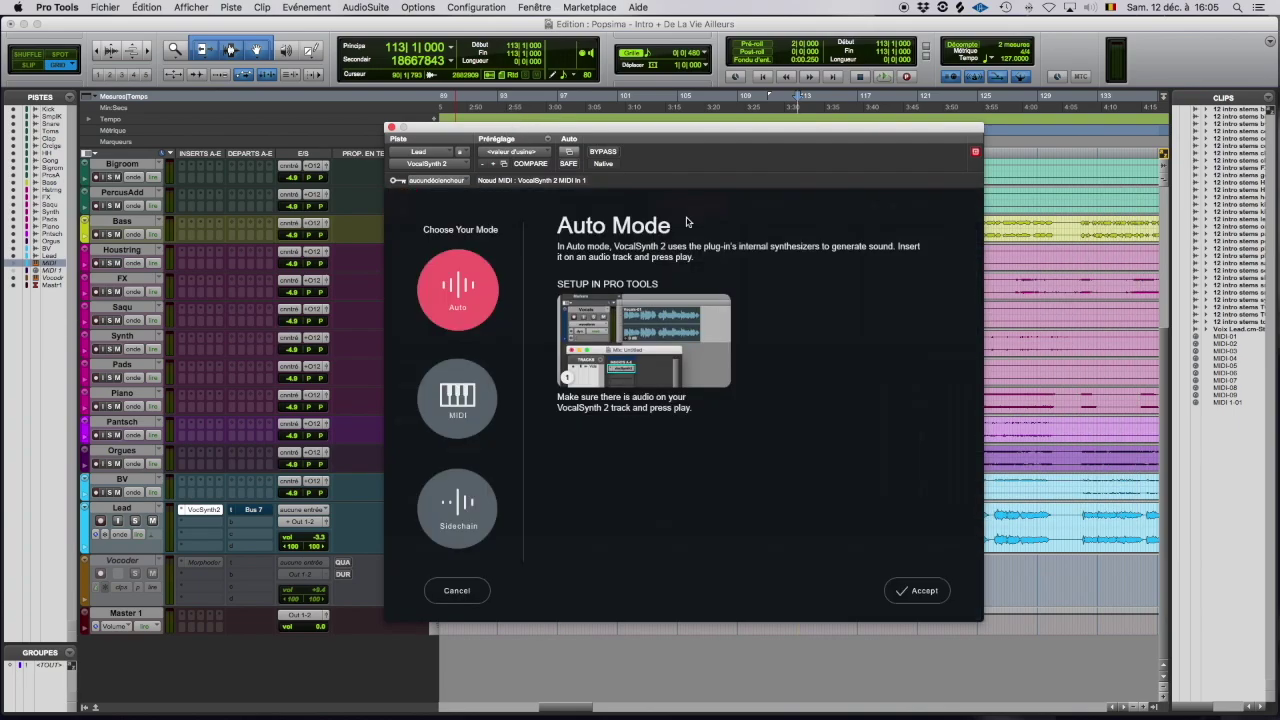
pyautogui.click(464, 398)
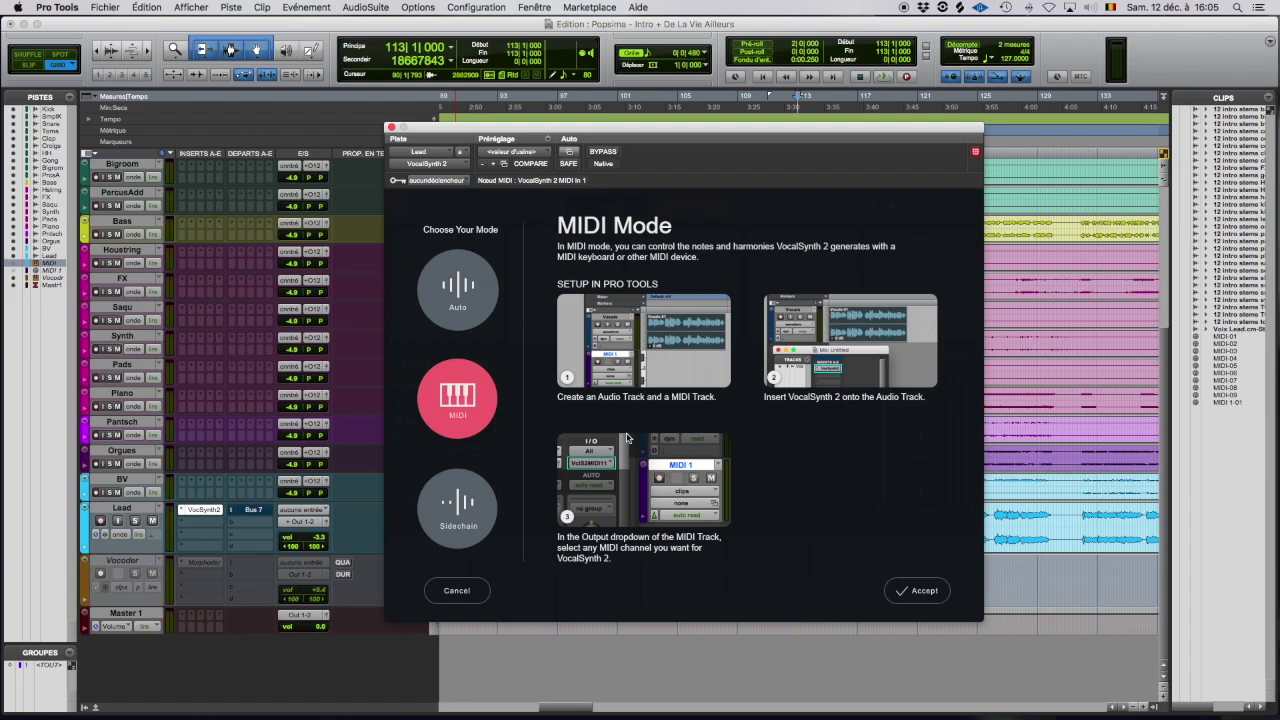
pyautogui.click(922, 590)
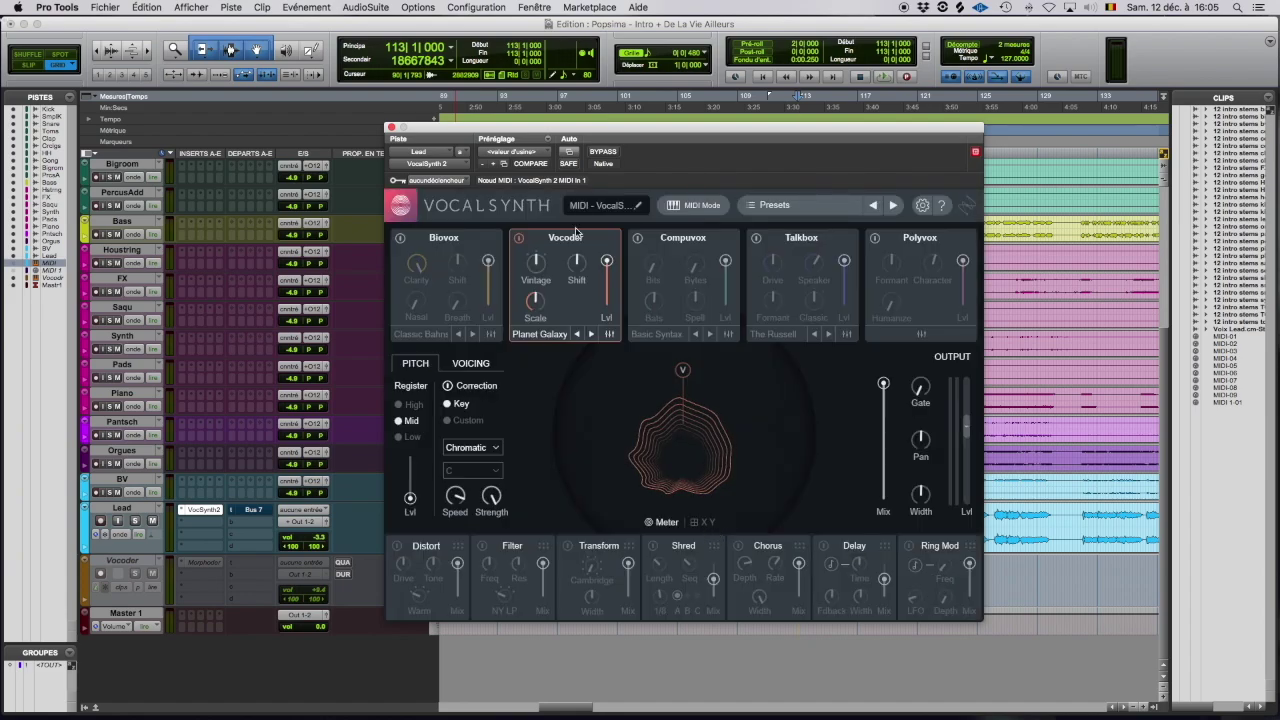
# Open the detailed synth settings of VocalSynth 2's Vocoder module and inspect the plug-in's MIDI instance name
pyautogui.click(610, 336)
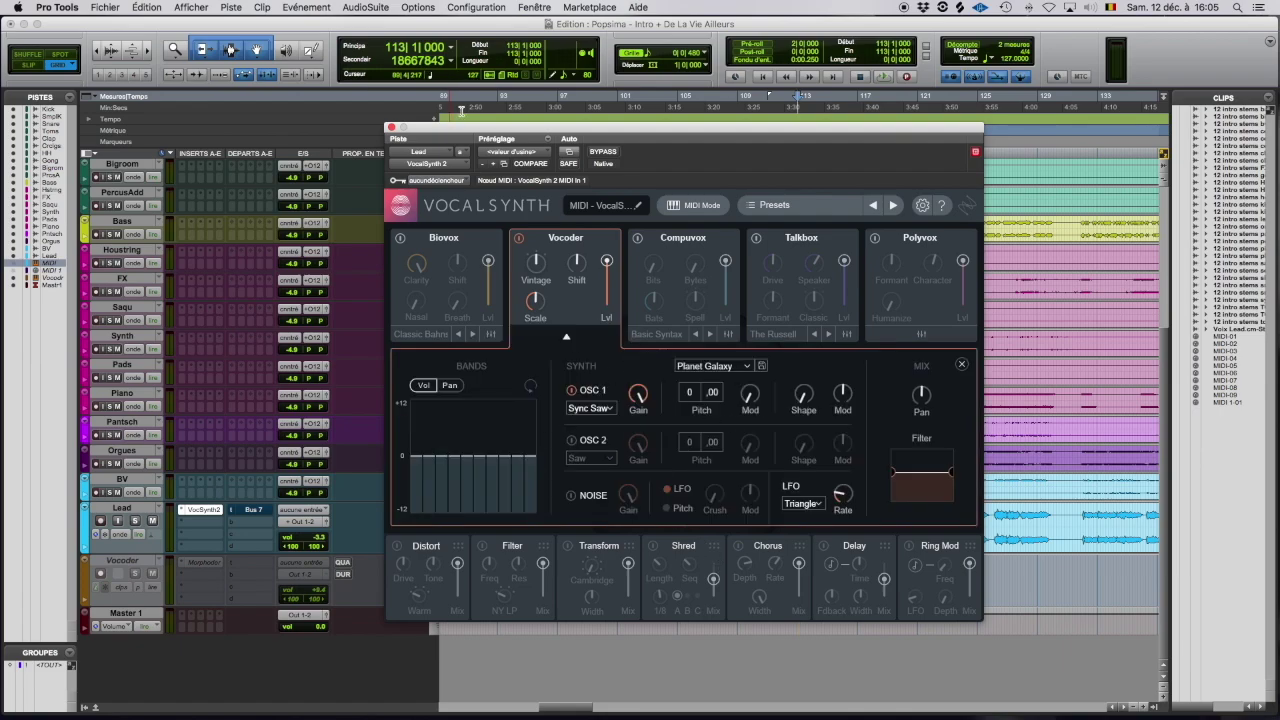
pyautogui.moveTo(473, 128); pyautogui.dragTo(557, 89)
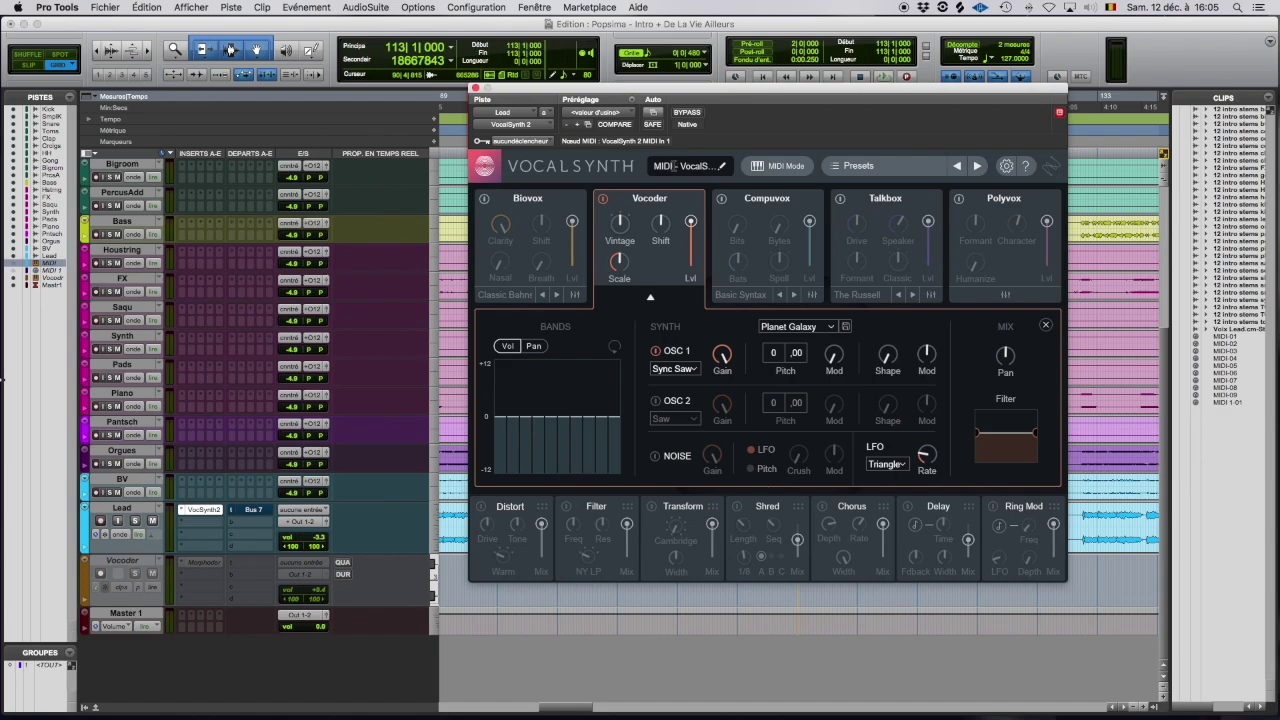
pyautogui.click(663, 166)
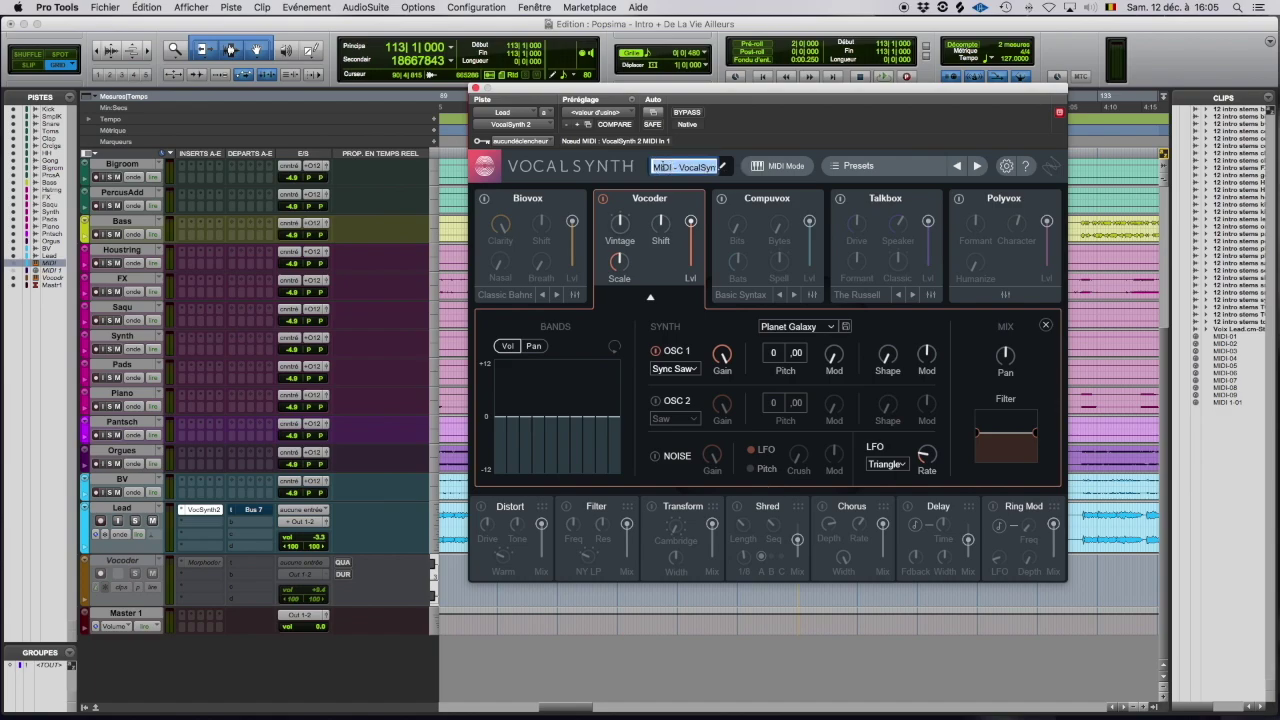
pyautogui.click(728, 138)
pyautogui.click(725, 150)
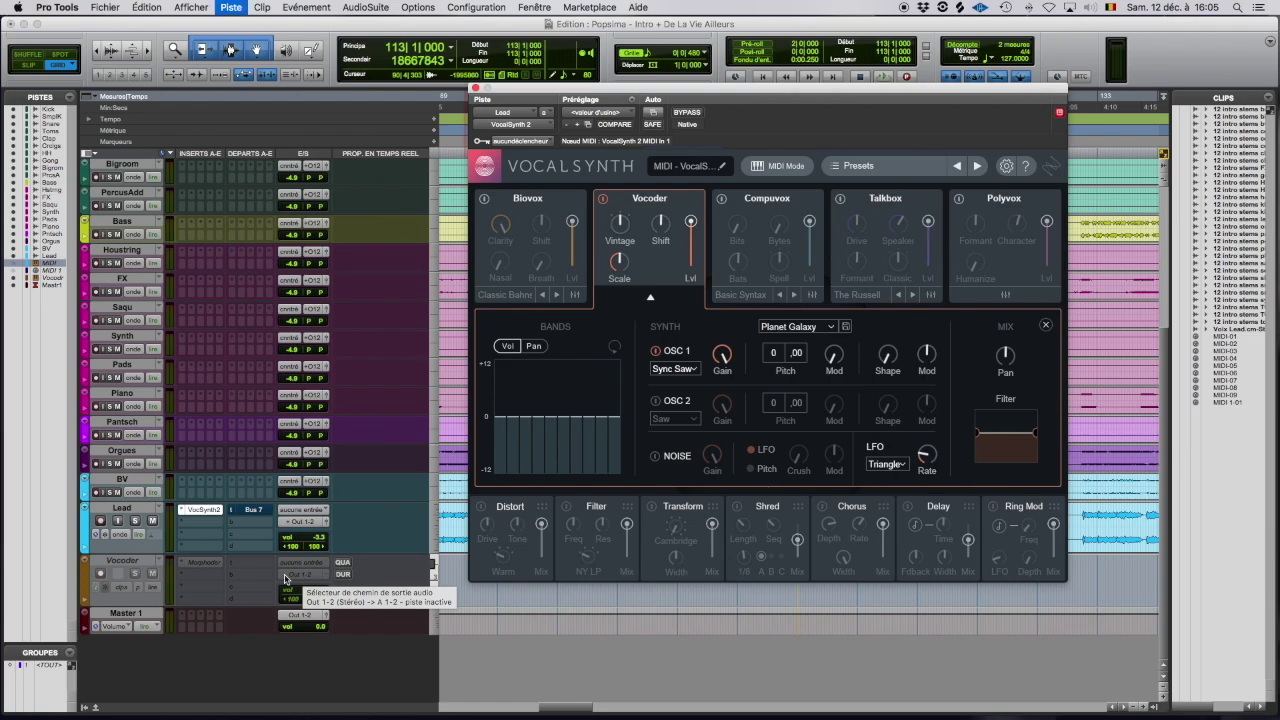
# Create one new MIDI track below Lead and route its output to Lead - VocalSynth 2 MIDI In 1, canal-1
pyautogui.press('super+shift+n')
pyautogui.press('super+Up')
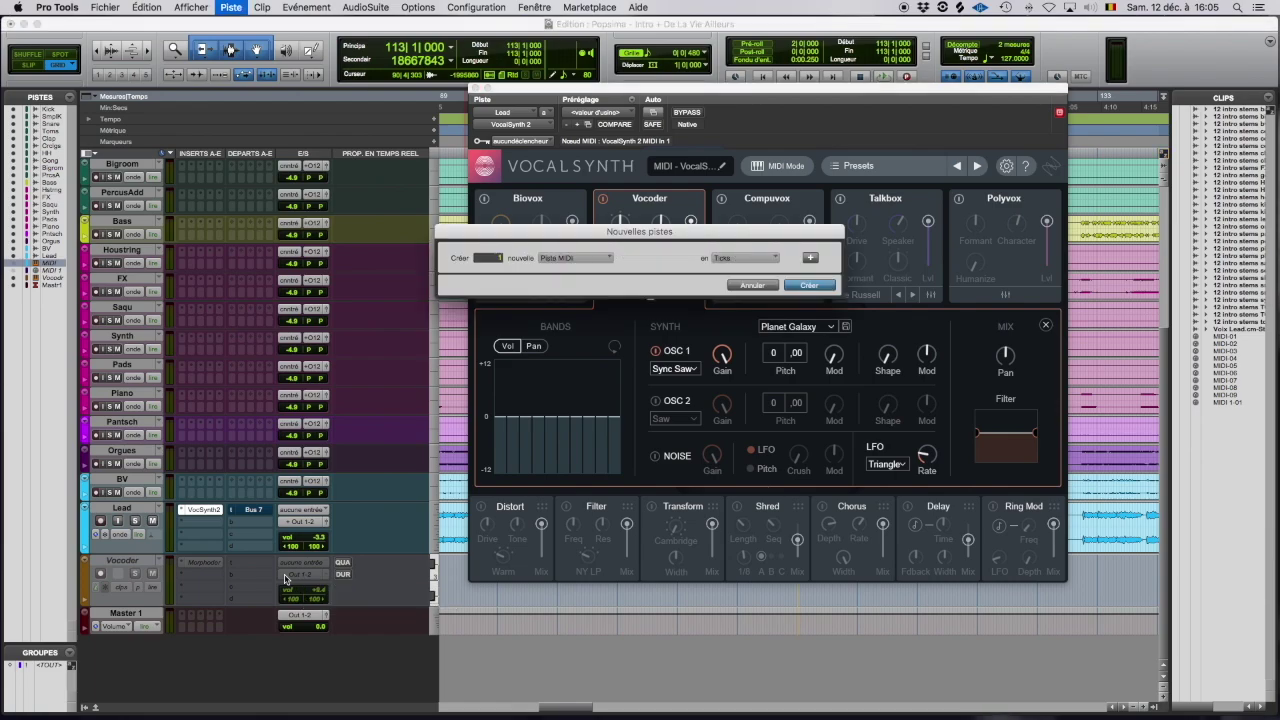
pyautogui.press('Return')
pyautogui.click(322, 577)
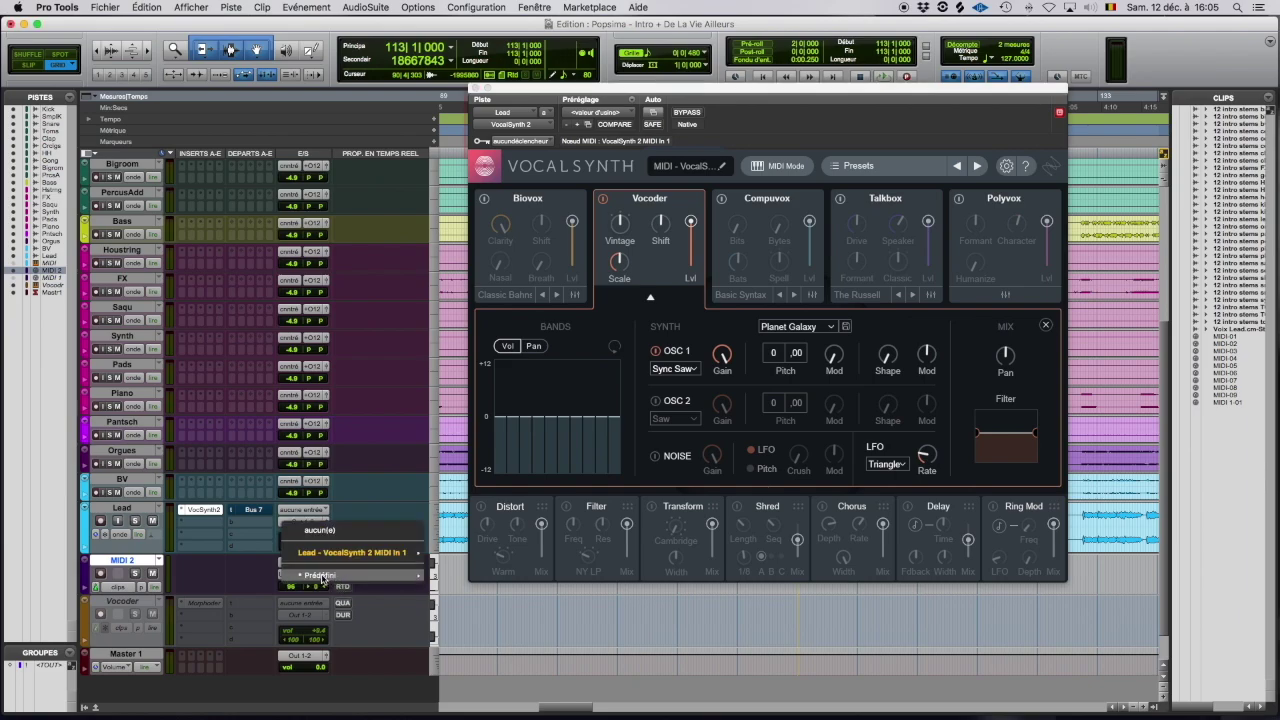
pyautogui.moveTo(324, 556)
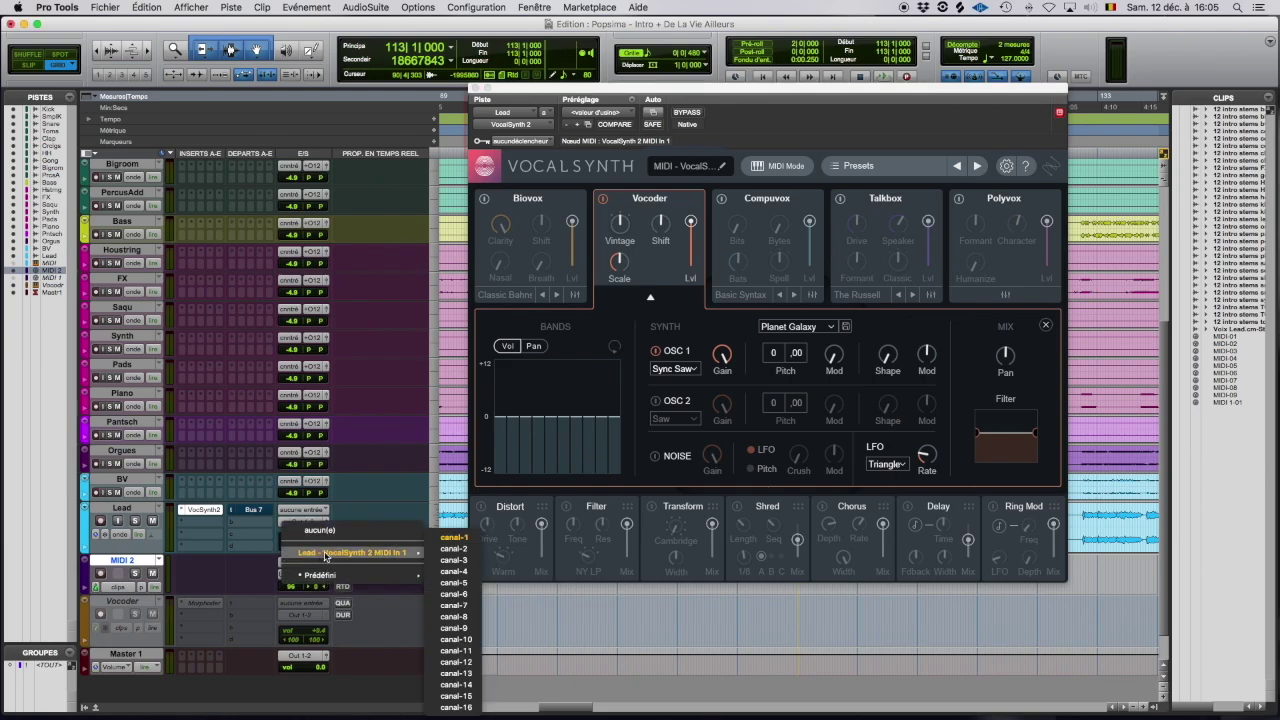
pyautogui.click(450, 538)
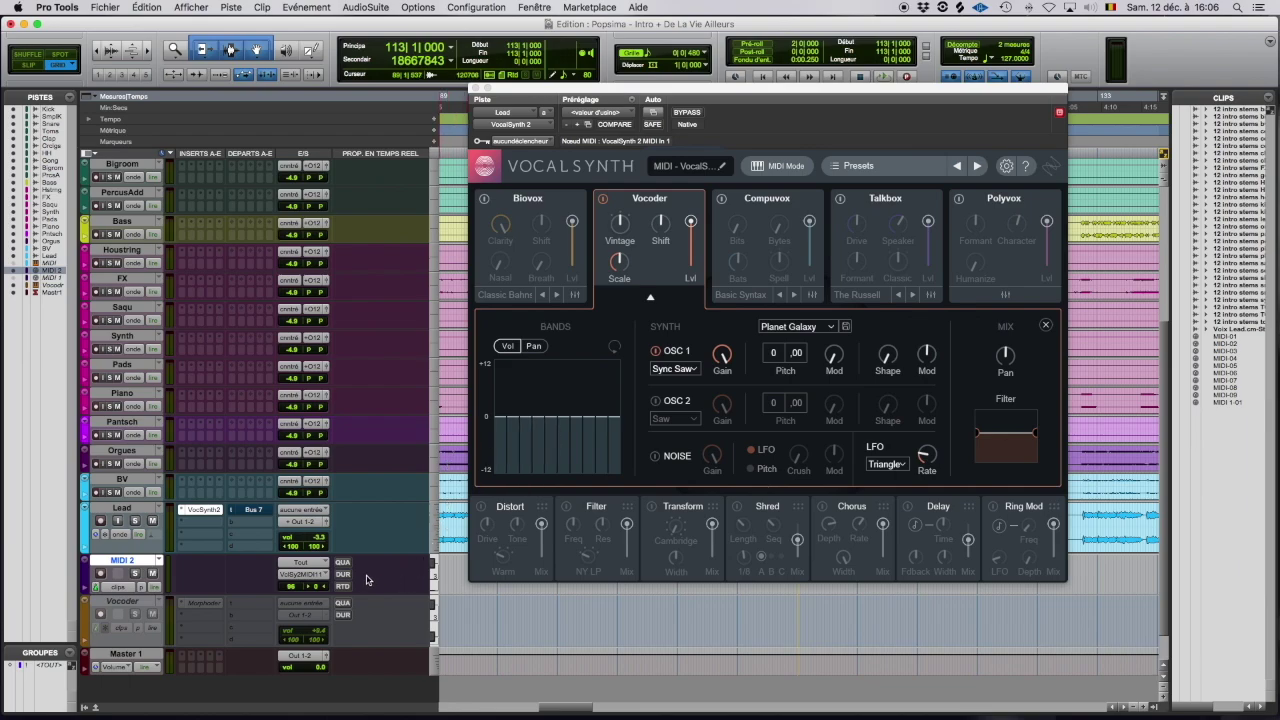
# Show the MIDI 1 track with the chorus clip in place of MIDI 2, check its VocalSynth 2 output, and play the chorus entry
pyautogui.moveTo(587, 89); pyautogui.dragTo(585, 7)
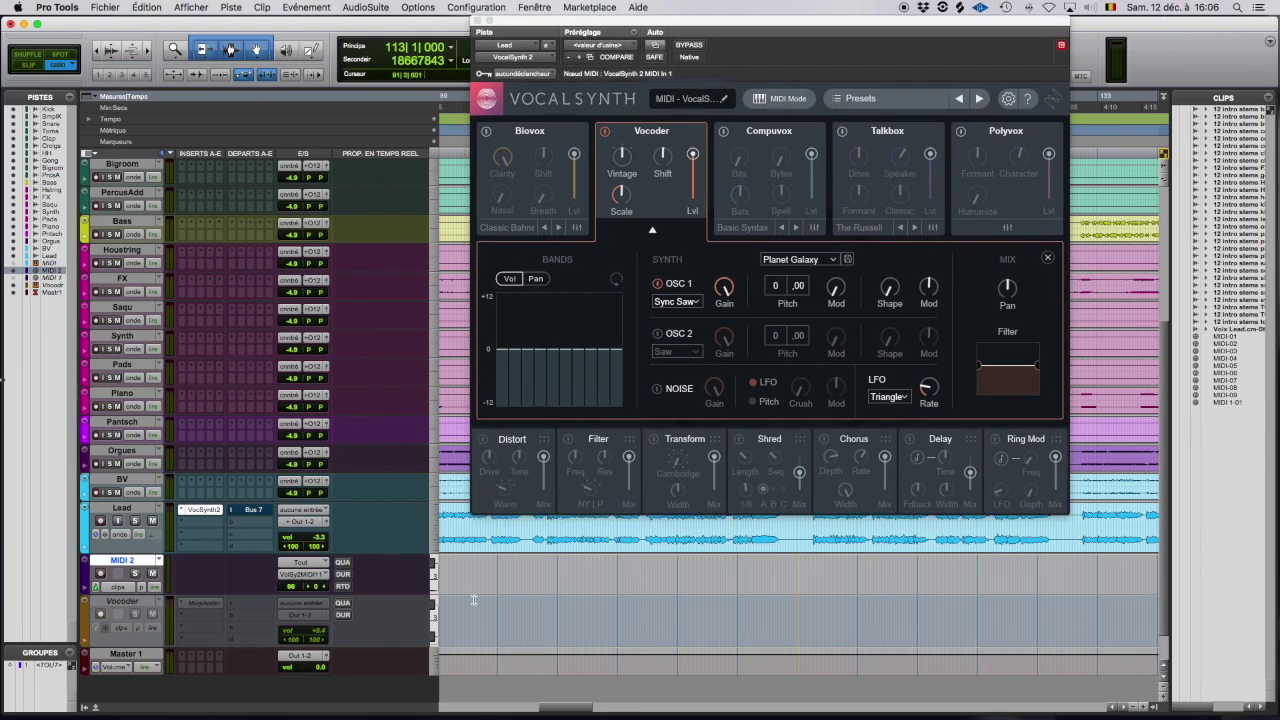
pyautogui.keyDown('ctrl'); pyautogui.keyDown('super'); pyautogui.click(117, 601); pyautogui.keyUp('super'); pyautogui.keyUp('ctrl')
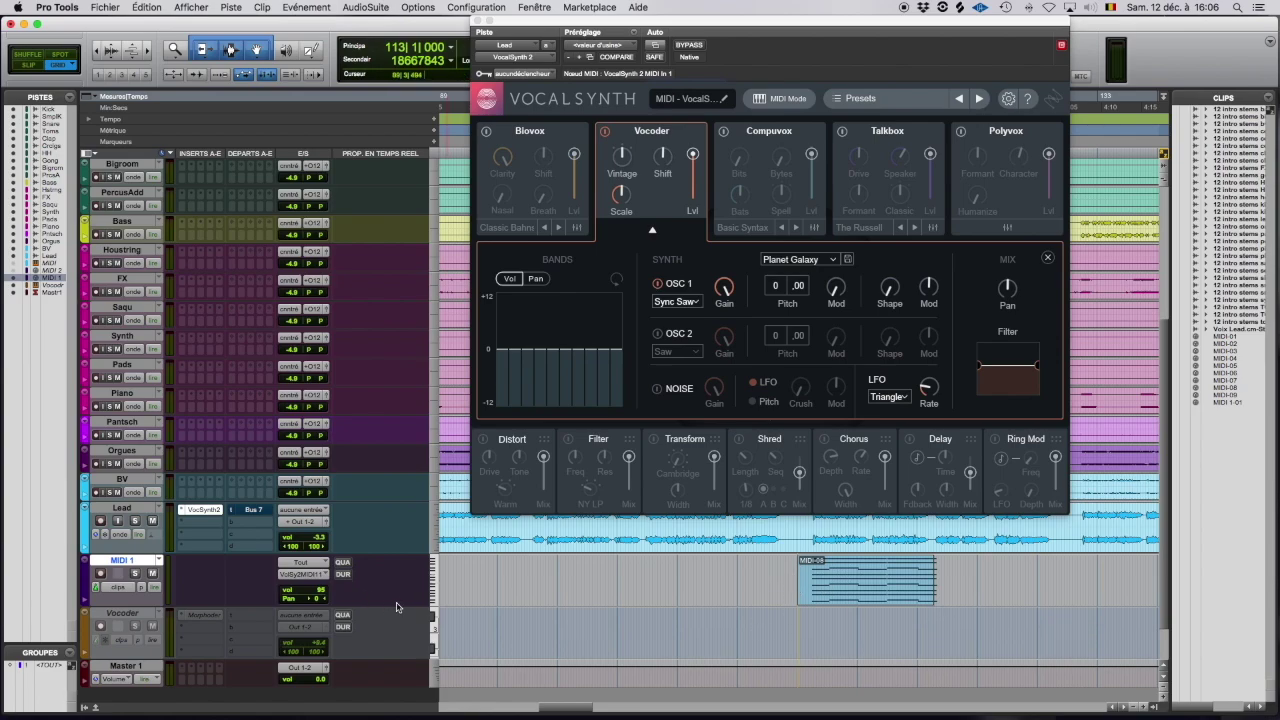
pyautogui.click(311, 580)
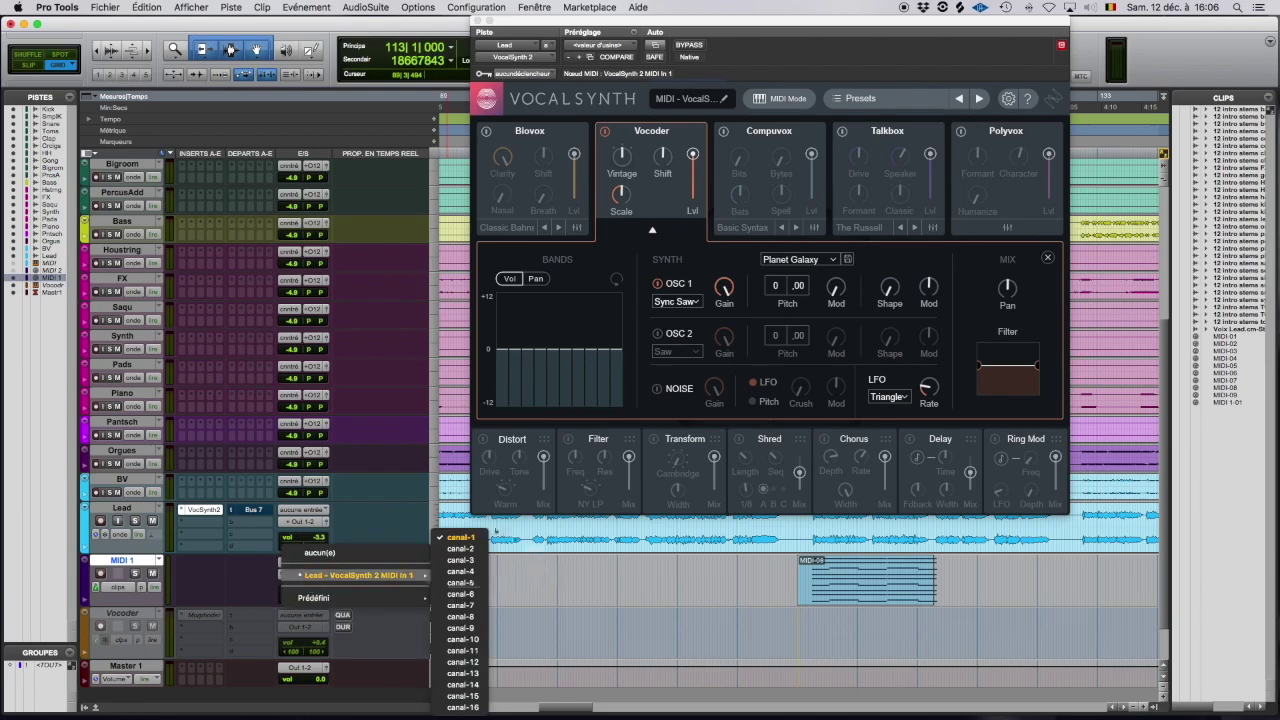
pyautogui.click(767, 673)
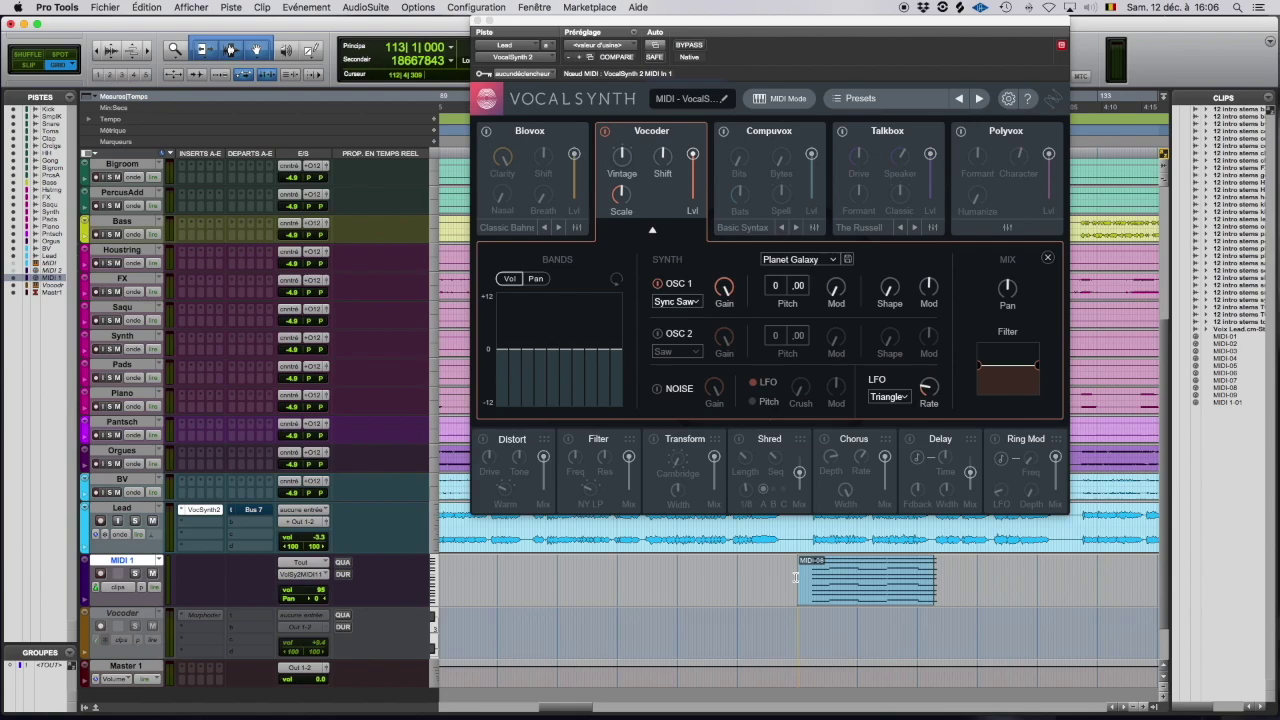
pyautogui.press('space')
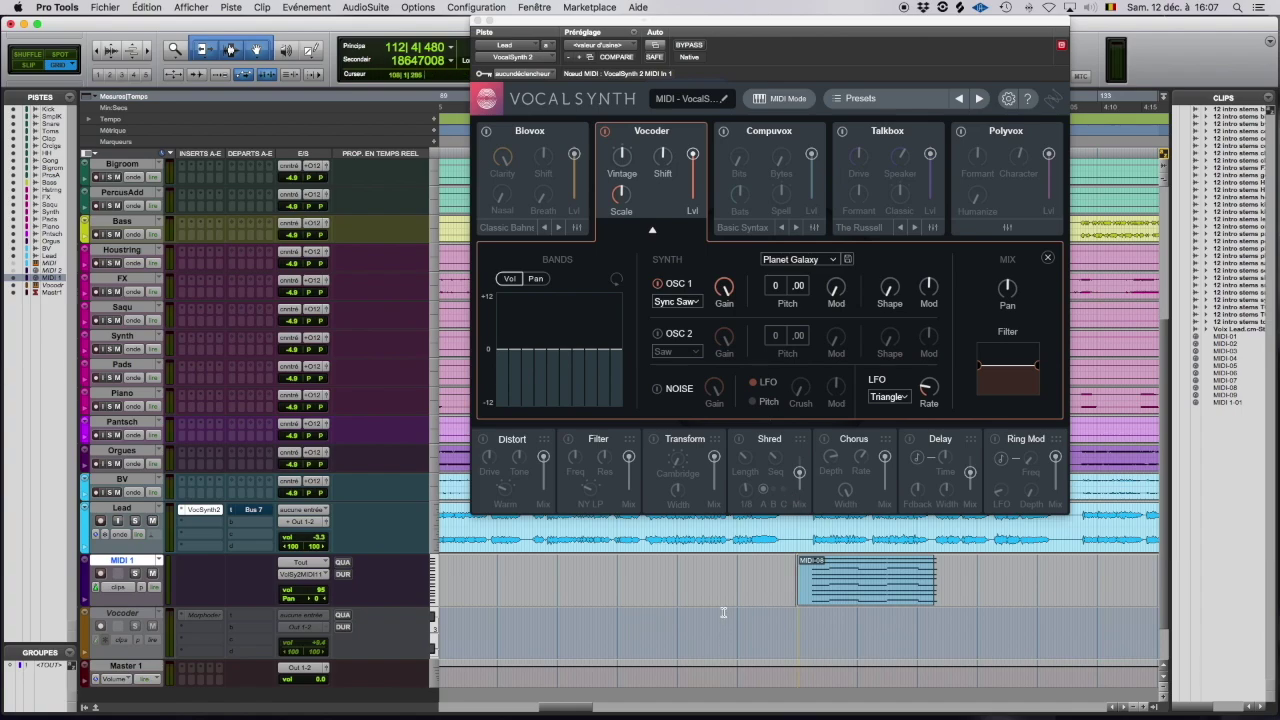
# Browse the Vocoder module's list of synth presets without choosing another one
pyautogui.click(816, 262)
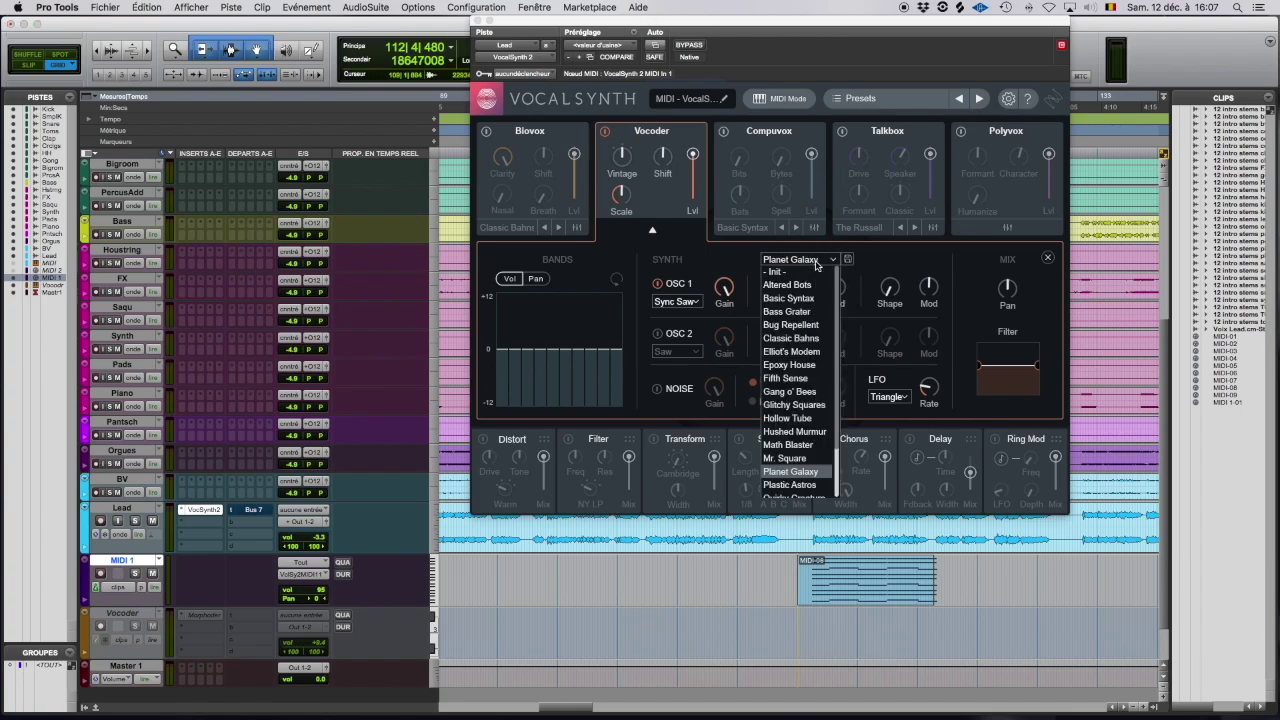
pyautogui.scroll(-2, 817, 388)
pyautogui.scroll(2, 817, 388)
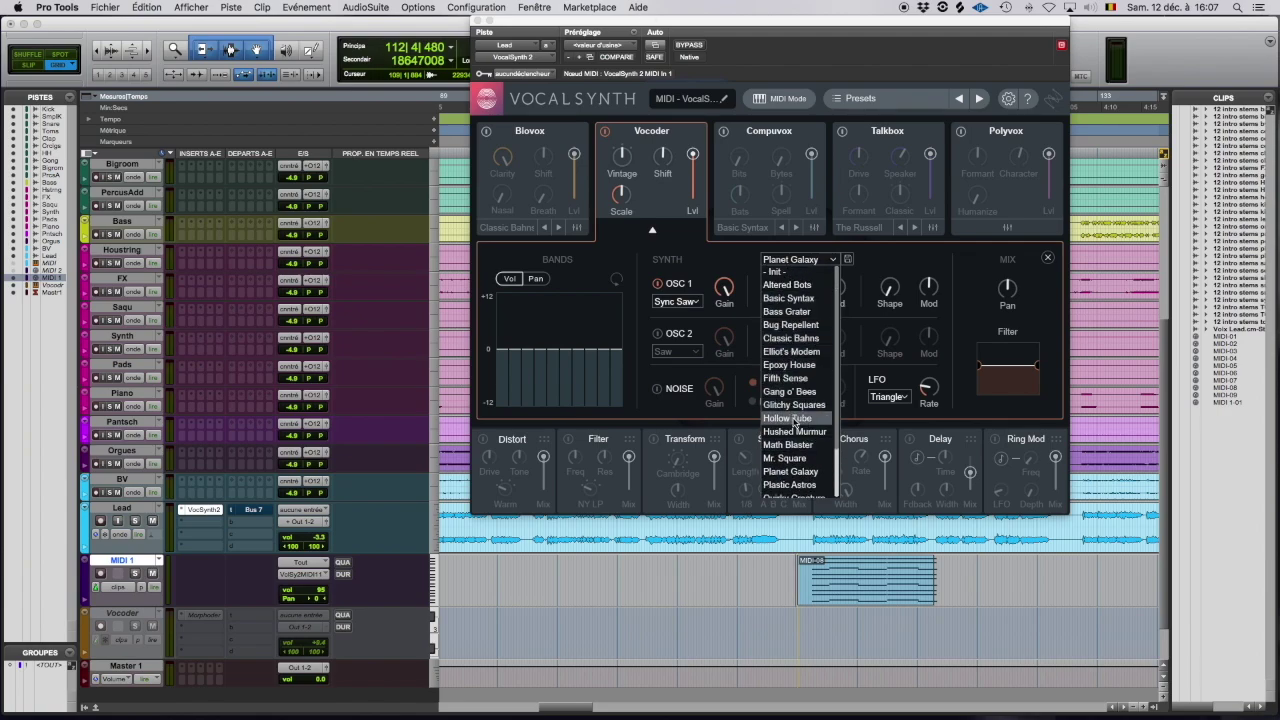
pyautogui.scroll(-2, 795, 420)
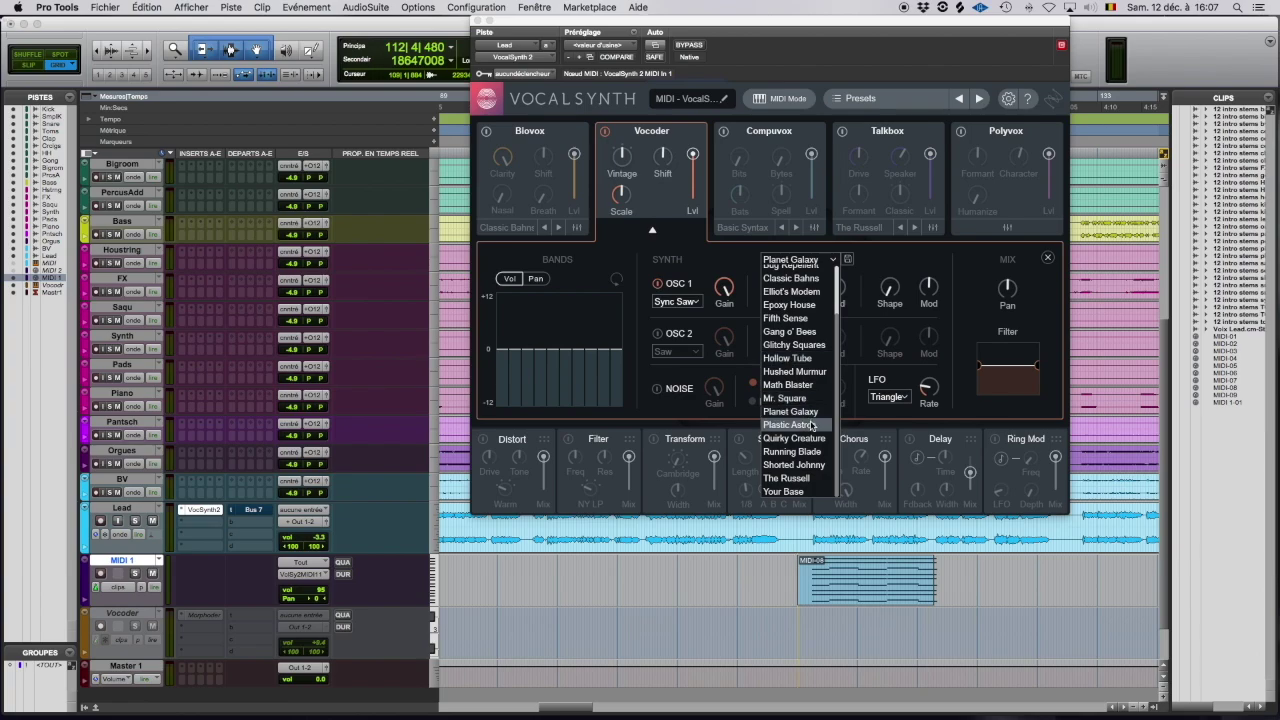
pyautogui.scroll(2, 811, 426)
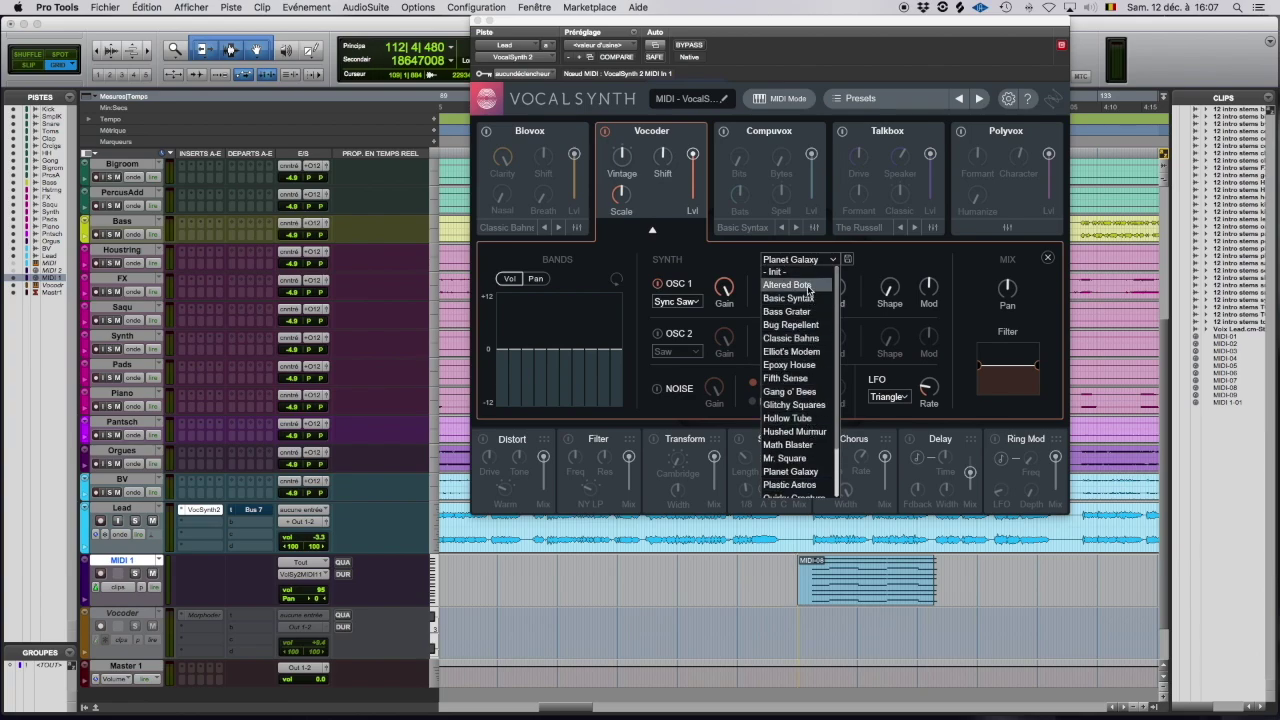
pyautogui.click(640, 270)
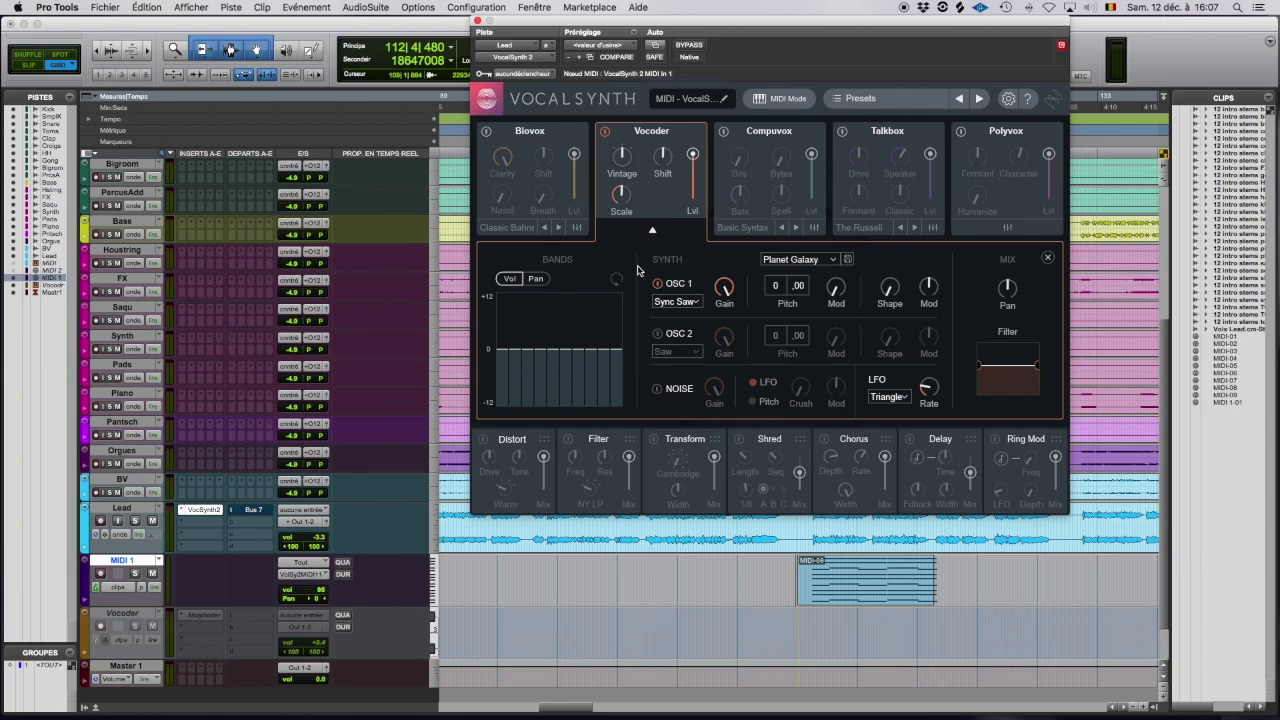
# Switch VocalSynth 2 to Auto mode and close the plug-in window
pyautogui.click(783, 100)
pyautogui.click(562, 190)
pyautogui.click(606, 136)
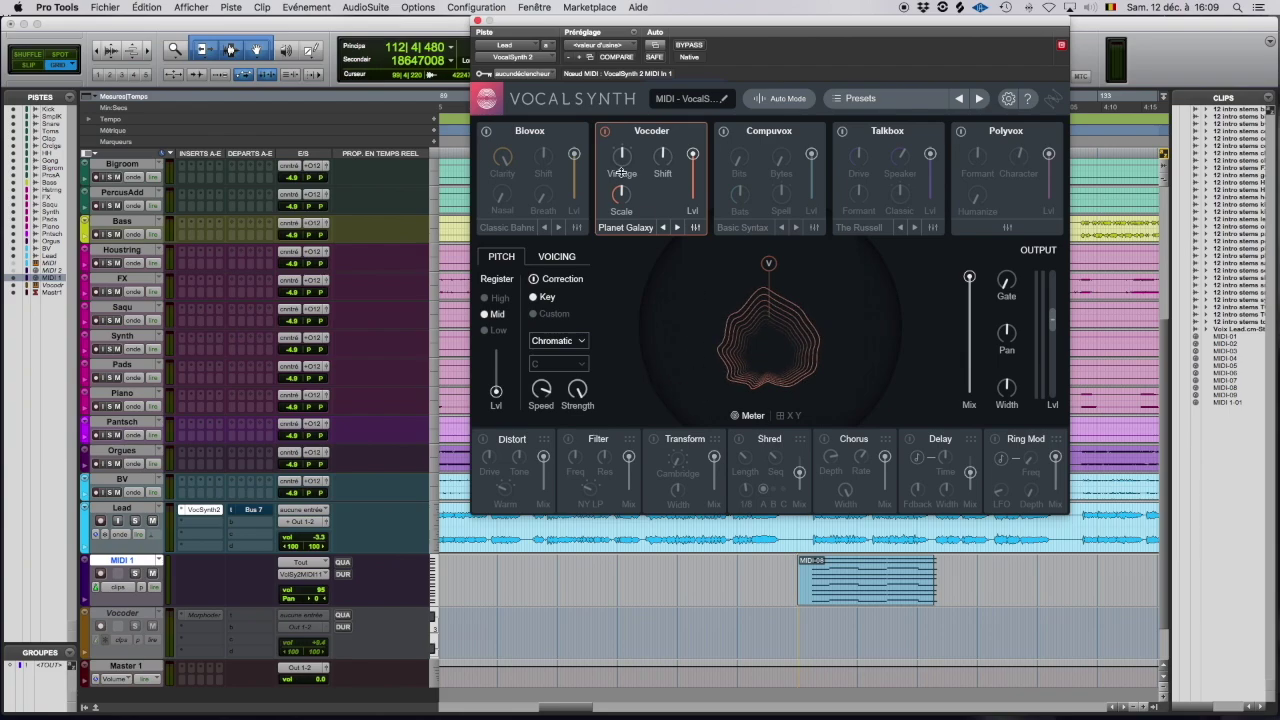
pyautogui.click(478, 20)
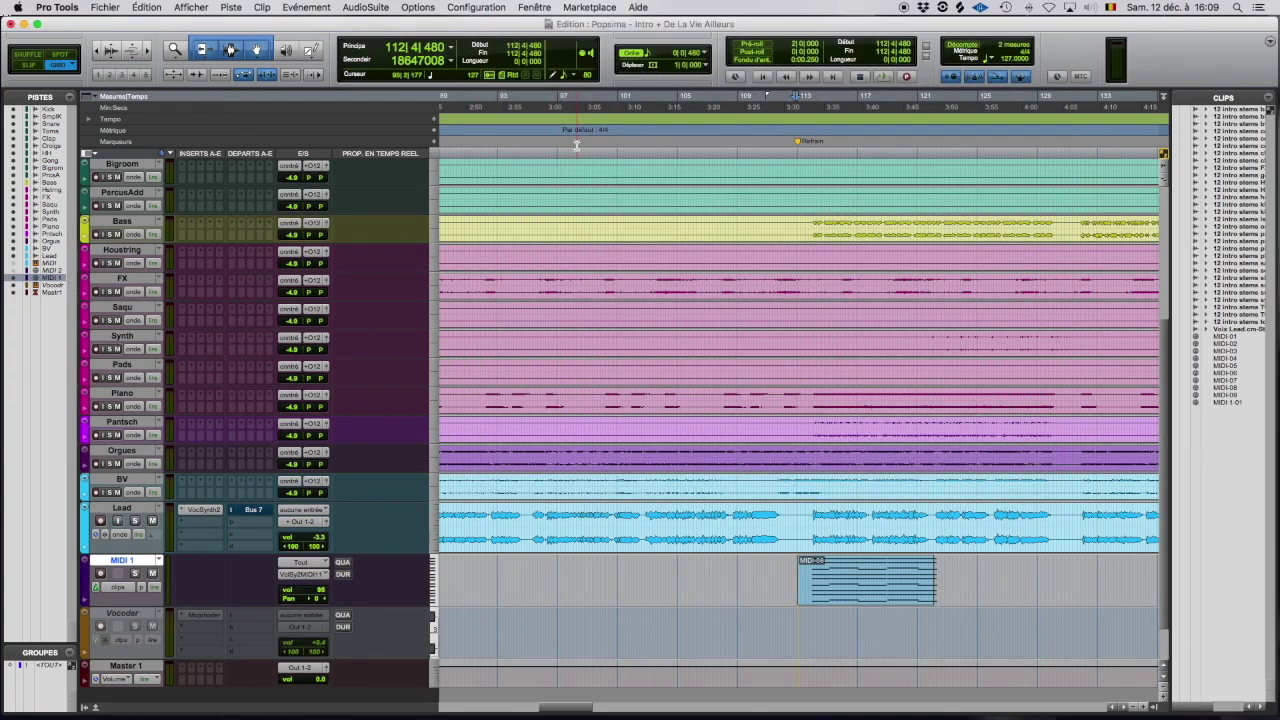